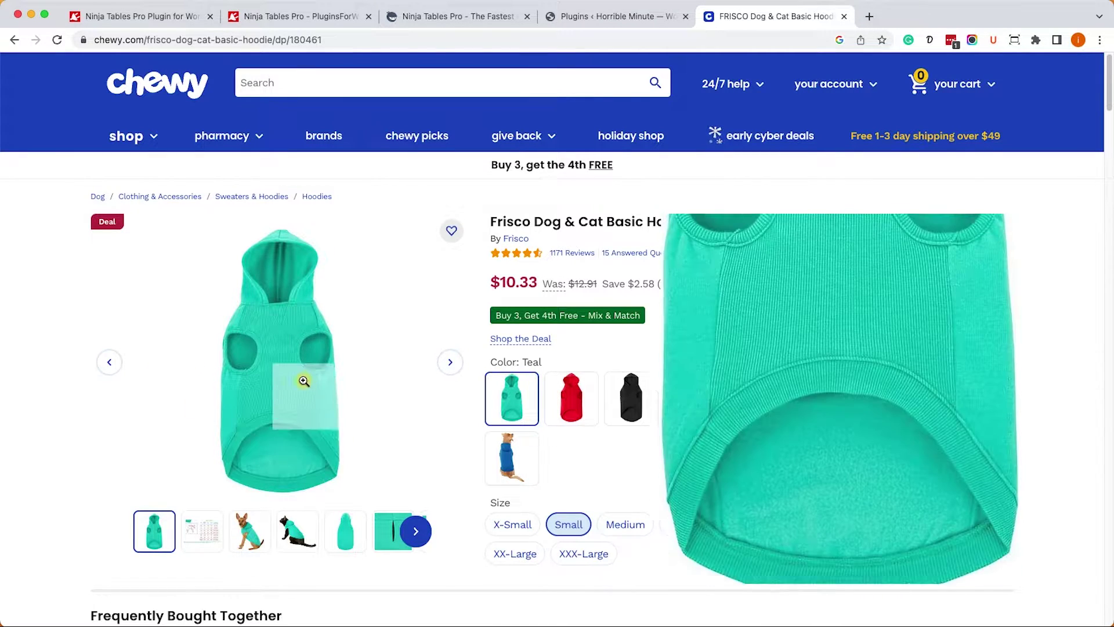
# Step: Scroll the Frisco hoodie page on Chewy to its Size section measurement chart
pyautogui.scroll(-15, 301, 378)
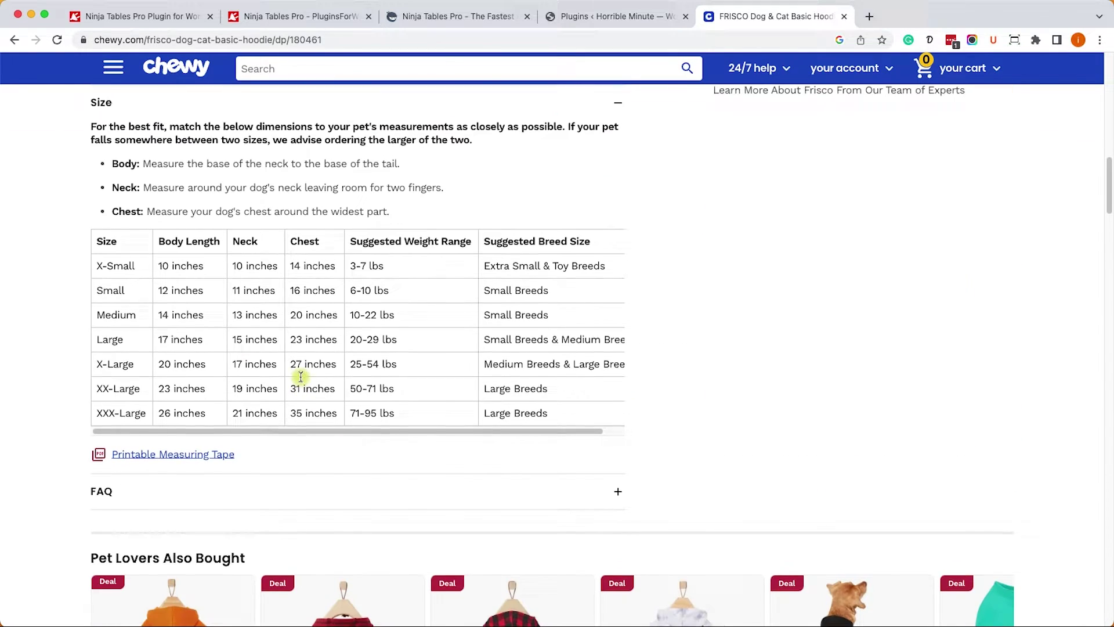
pyautogui.scroll(1, 301, 376)
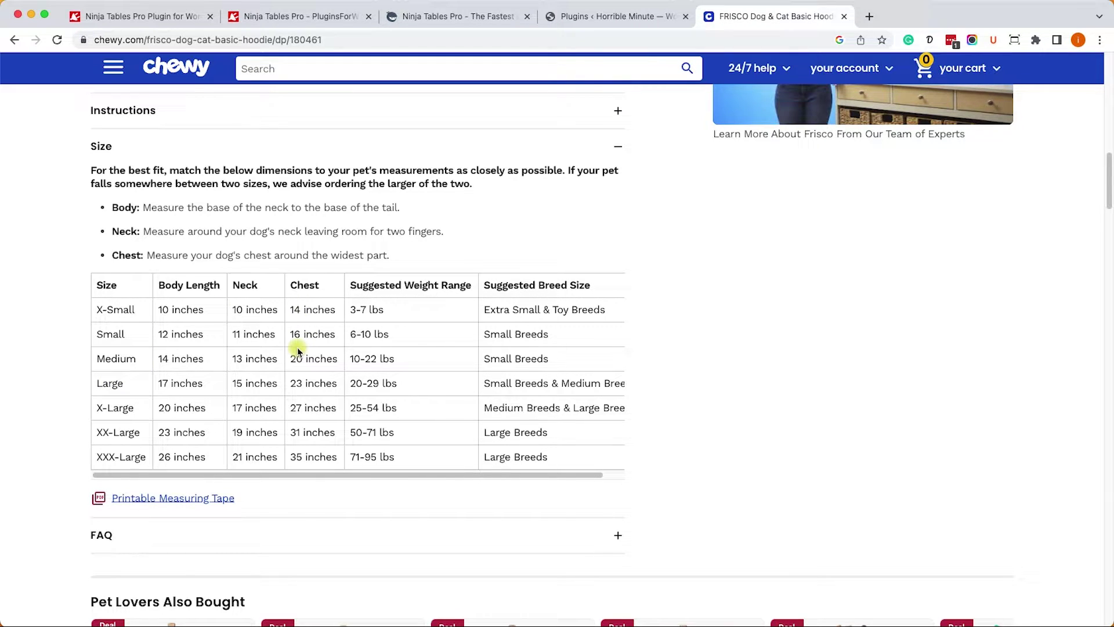
# Step: Look over the Ninja Tables Pro pages on WPManageNinja and PluginsForWP, then return to Installed Plugins
pyautogui.click(444, 18)
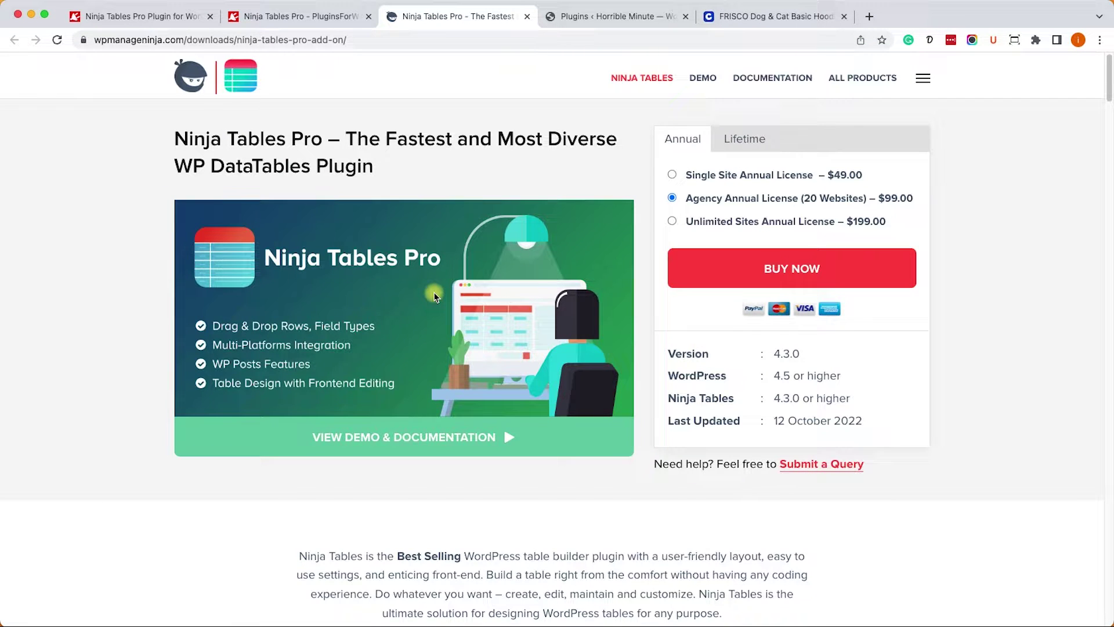
pyautogui.click(294, 17)
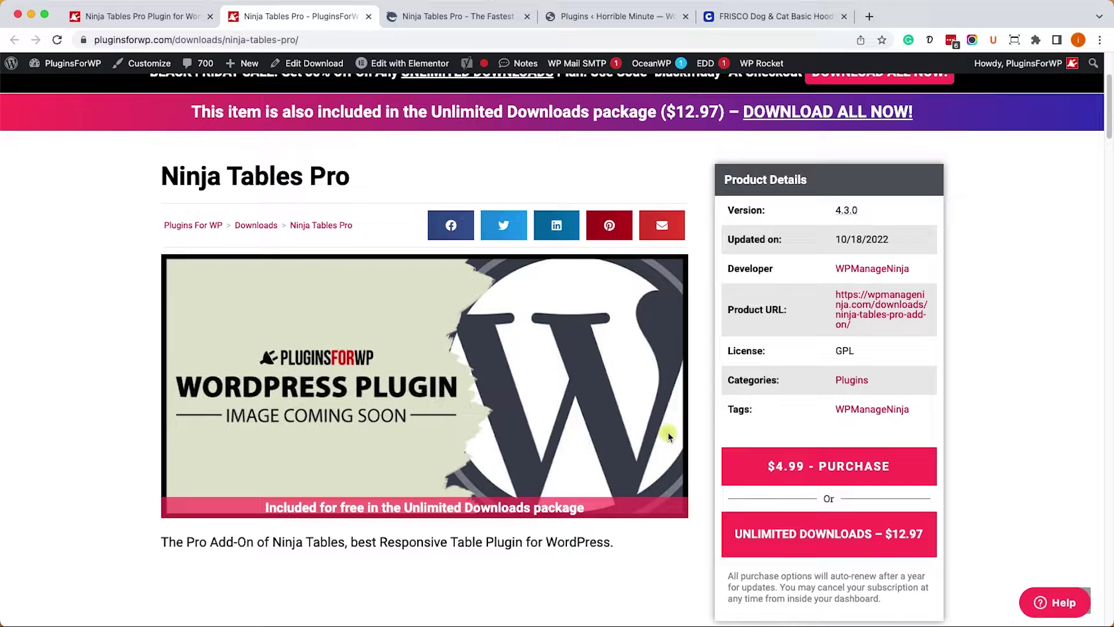
pyautogui.click(607, 17)
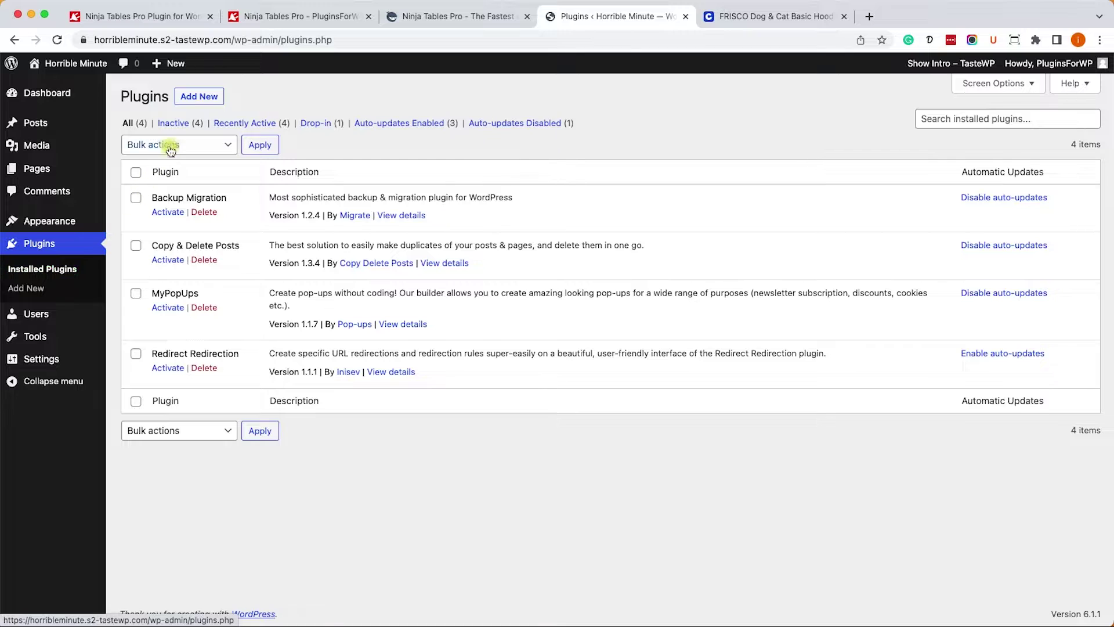
# Step: Search the plugin directory for 'ninja t', then install and activate Ninja Tables 4.3.2
pyautogui.click(187, 95)
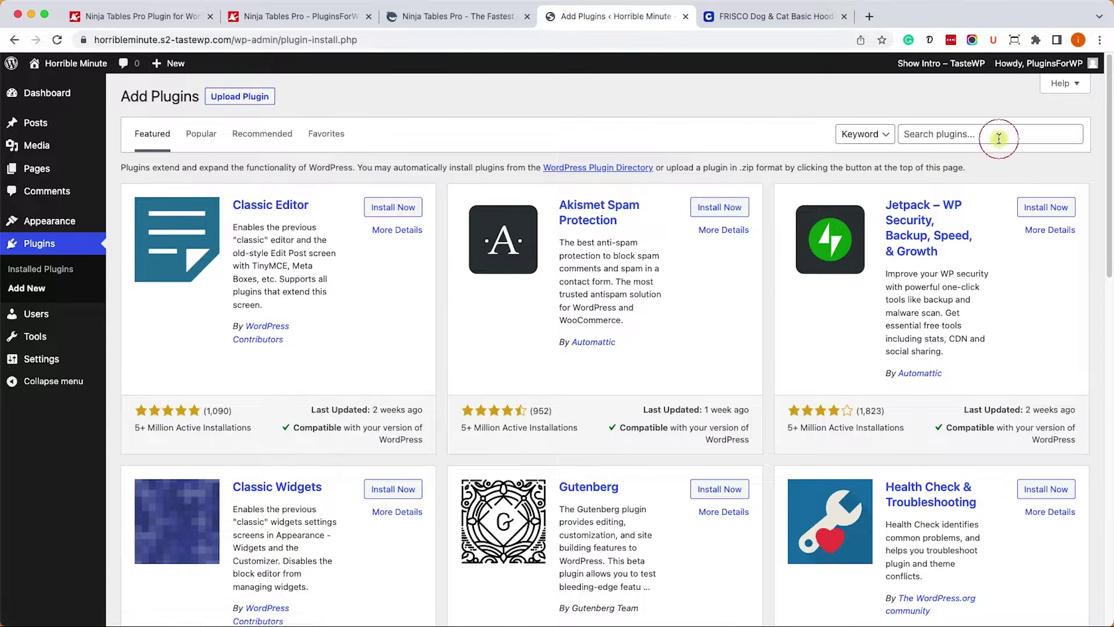
pyautogui.click(999, 137)
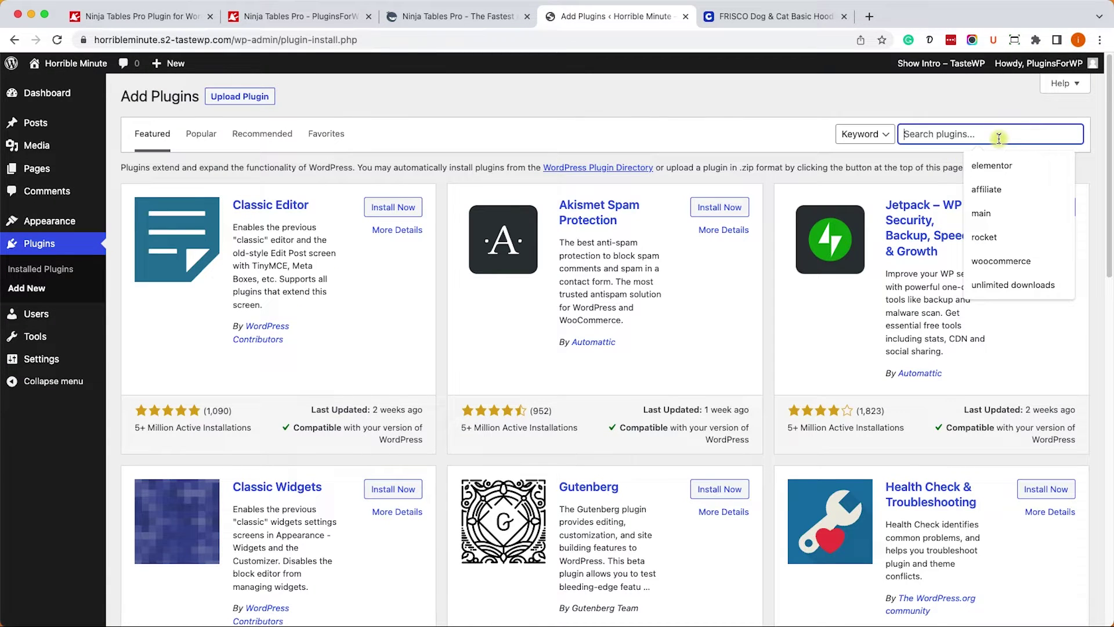
pyautogui.write('ninja ')
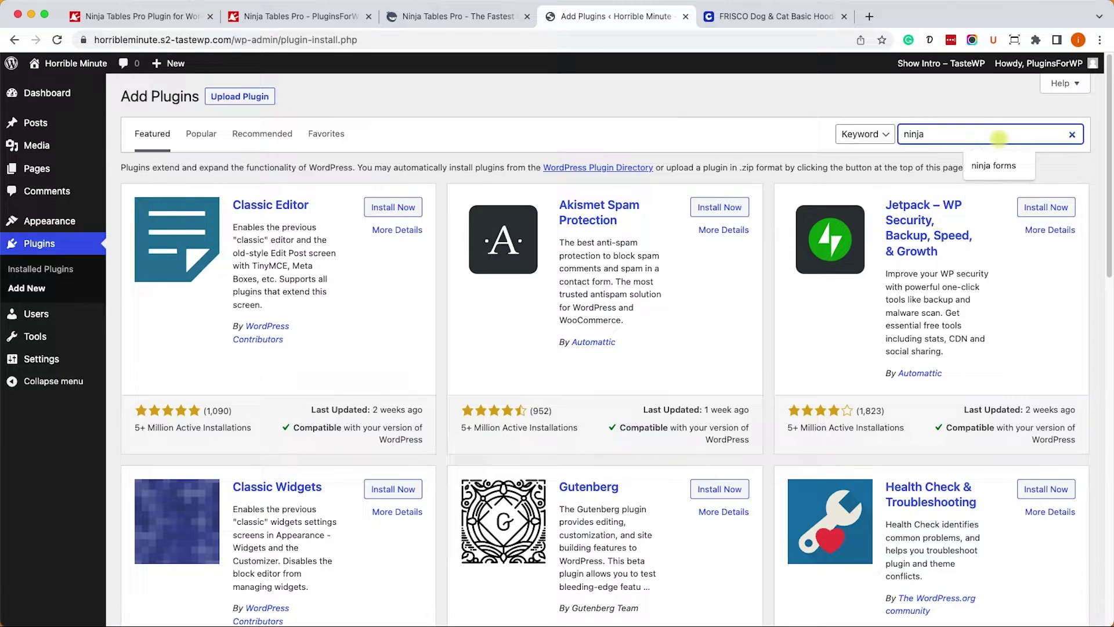
pyautogui.write('tables pro')
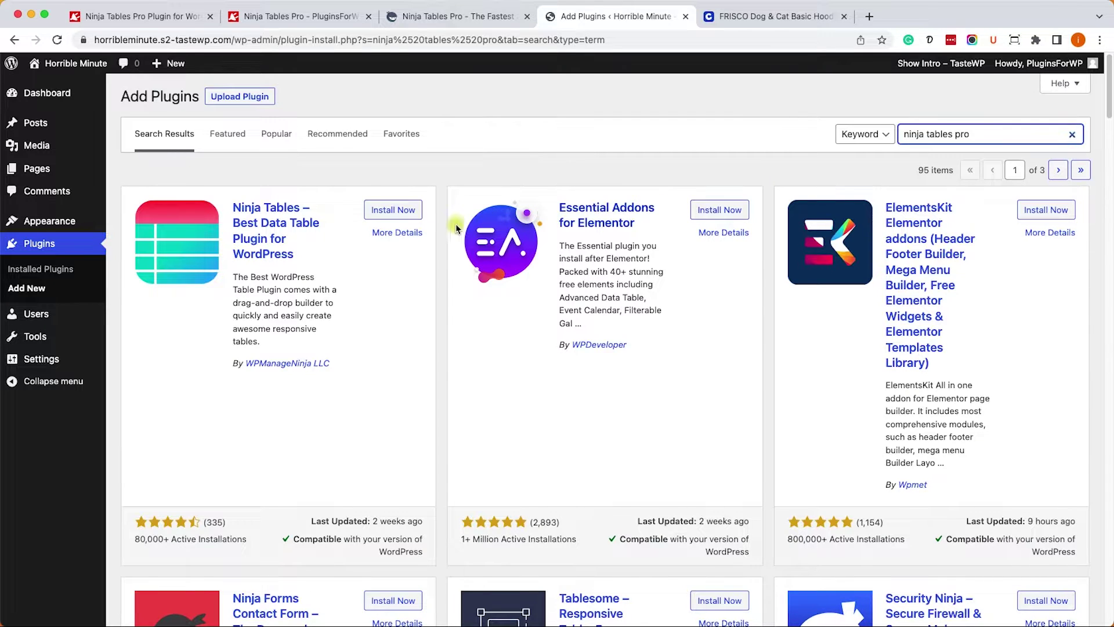
pyautogui.click(410, 211)
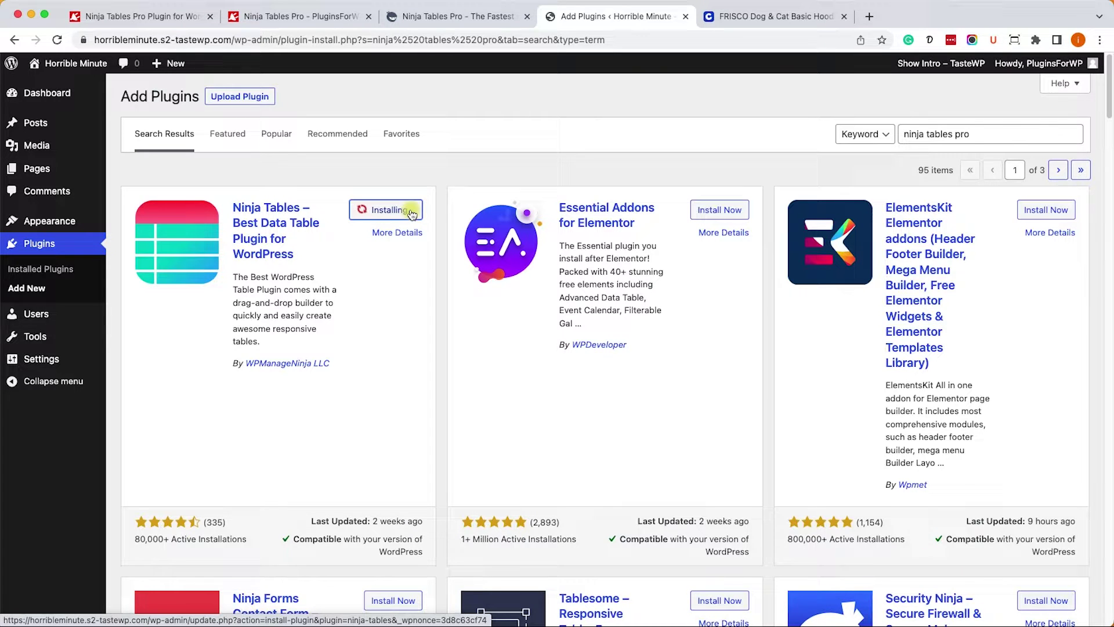
pyautogui.click(411, 212)
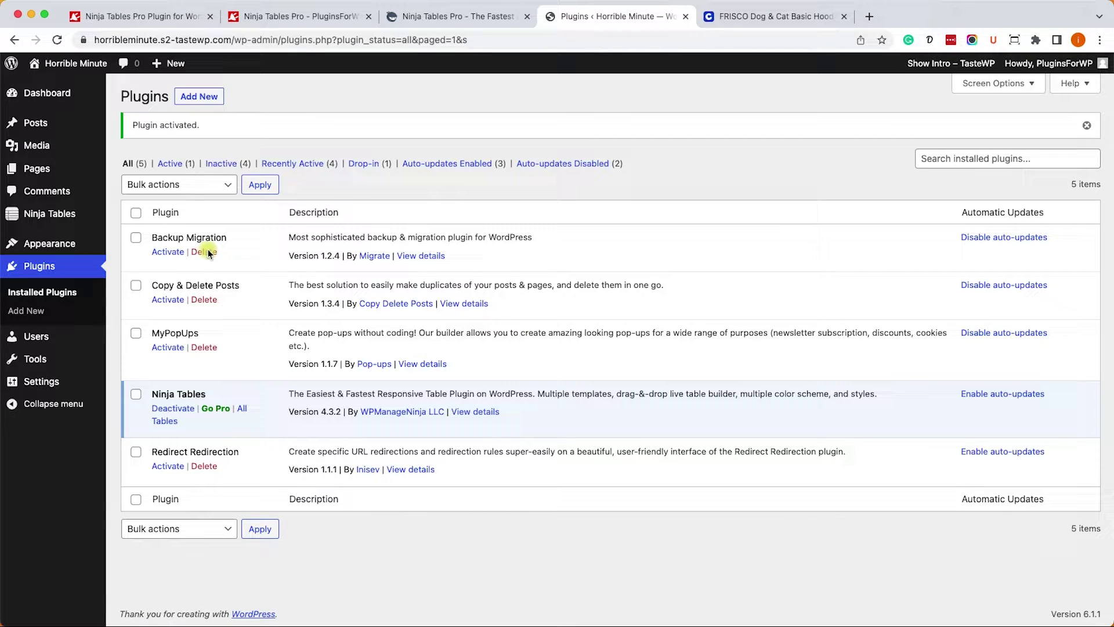
# Step: Upload ninja-tables-pro.zip through Upload Plugin, install it, and activate Ninja Tables Pro 4.3.0
pyautogui.click(193, 97)
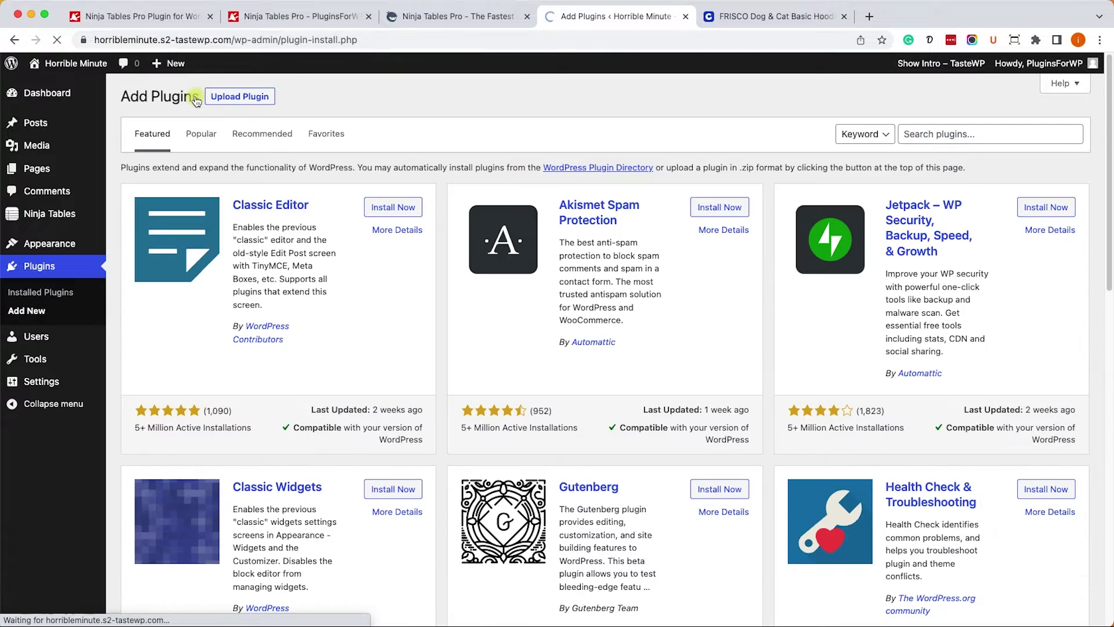
pyautogui.click(232, 97)
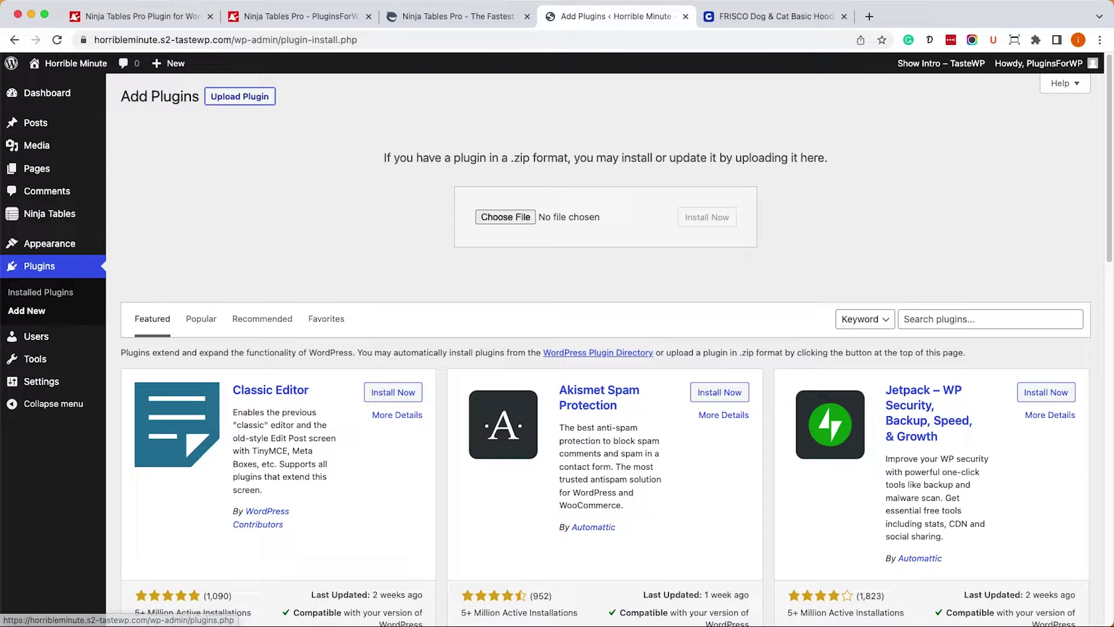
pyautogui.moveTo(475, 194); pyautogui.dragTo(502, 213)
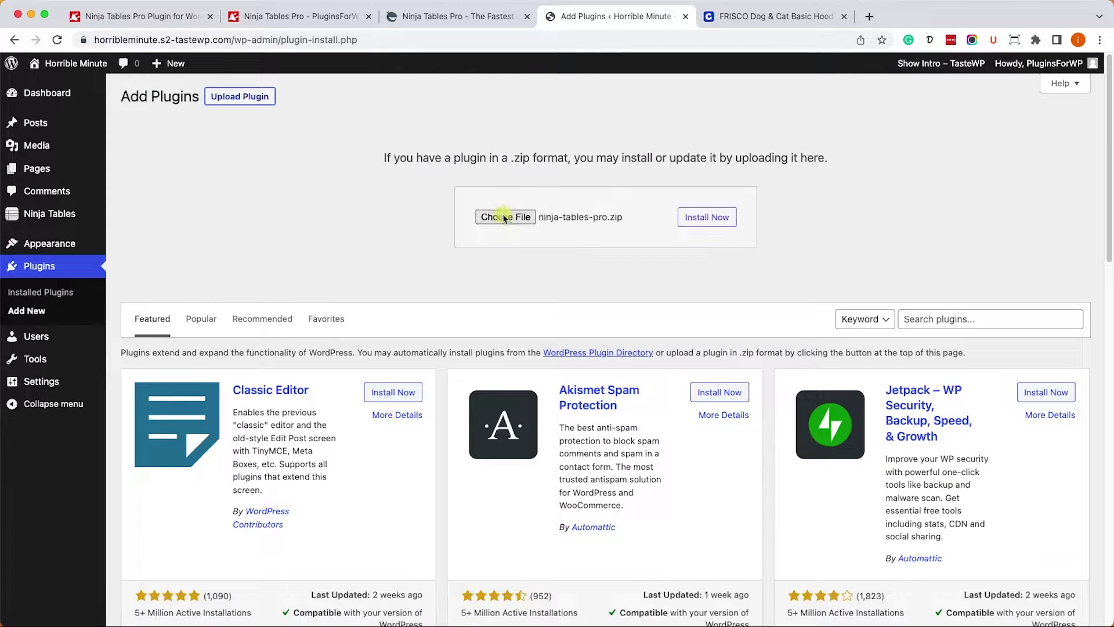
pyautogui.click(693, 219)
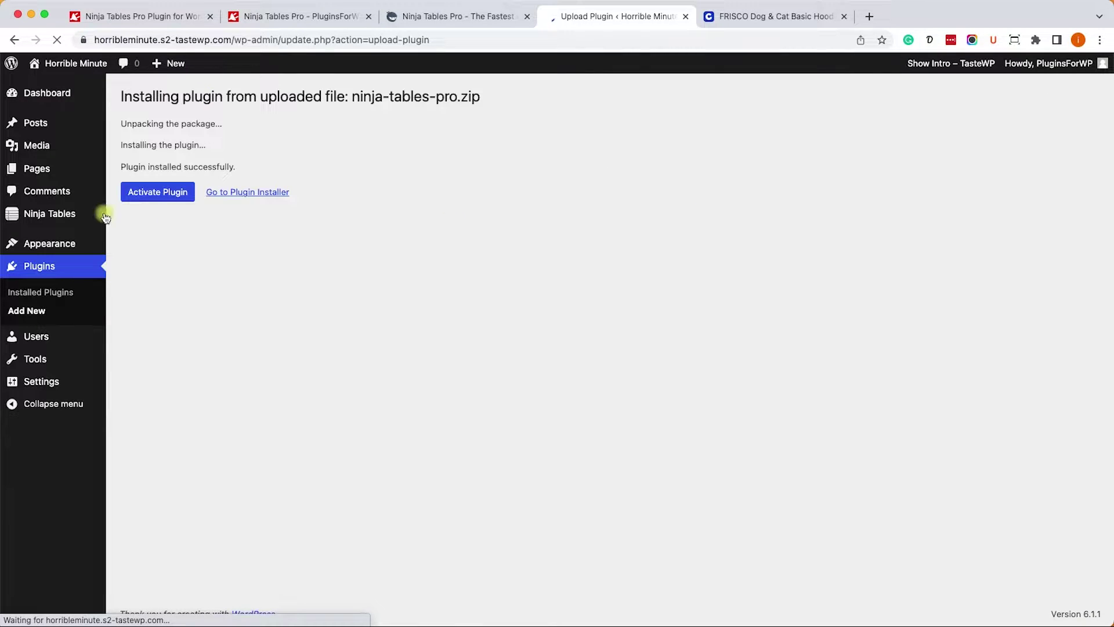
pyautogui.click(147, 197)
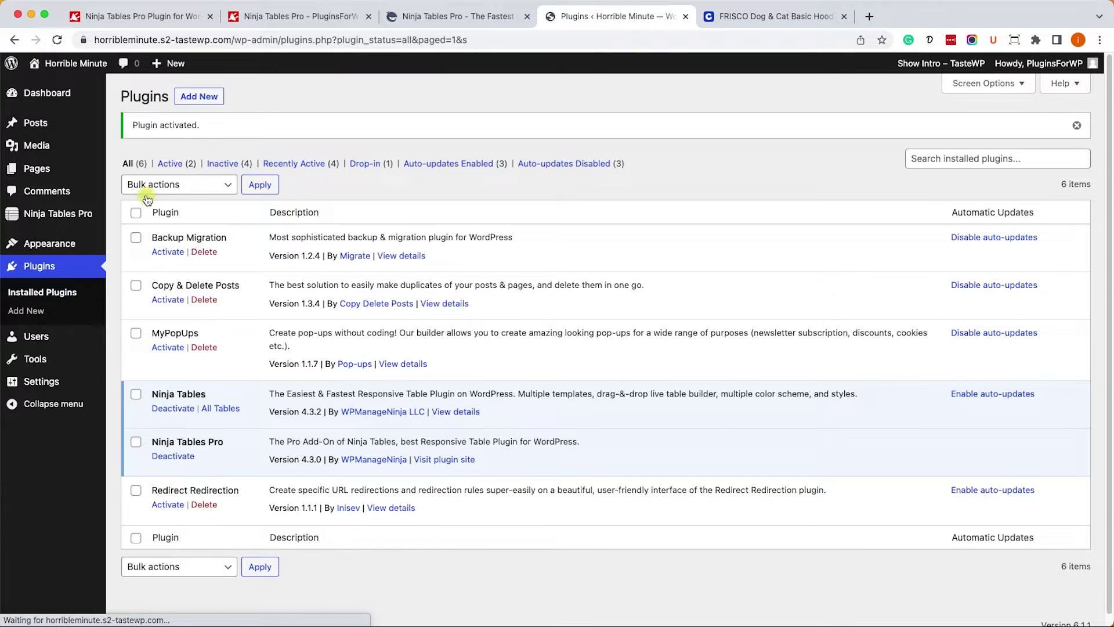
# Step: Open the Ninja Tables Pro Tables page and start creating a Drag & Drop table
pyautogui.moveTo(81, 212)
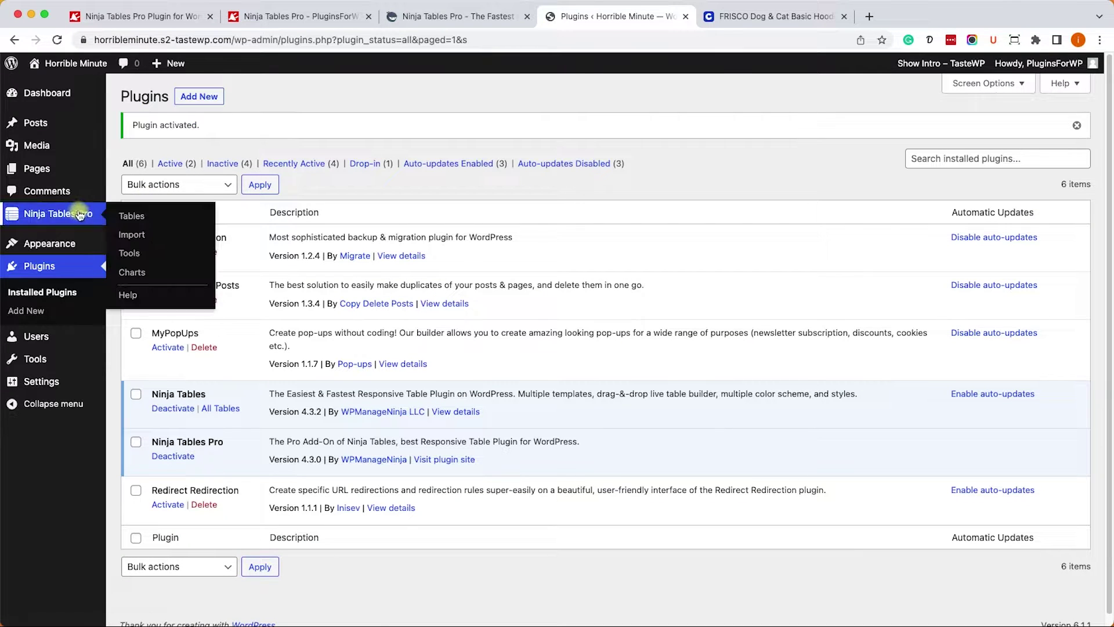
pyautogui.click(127, 217)
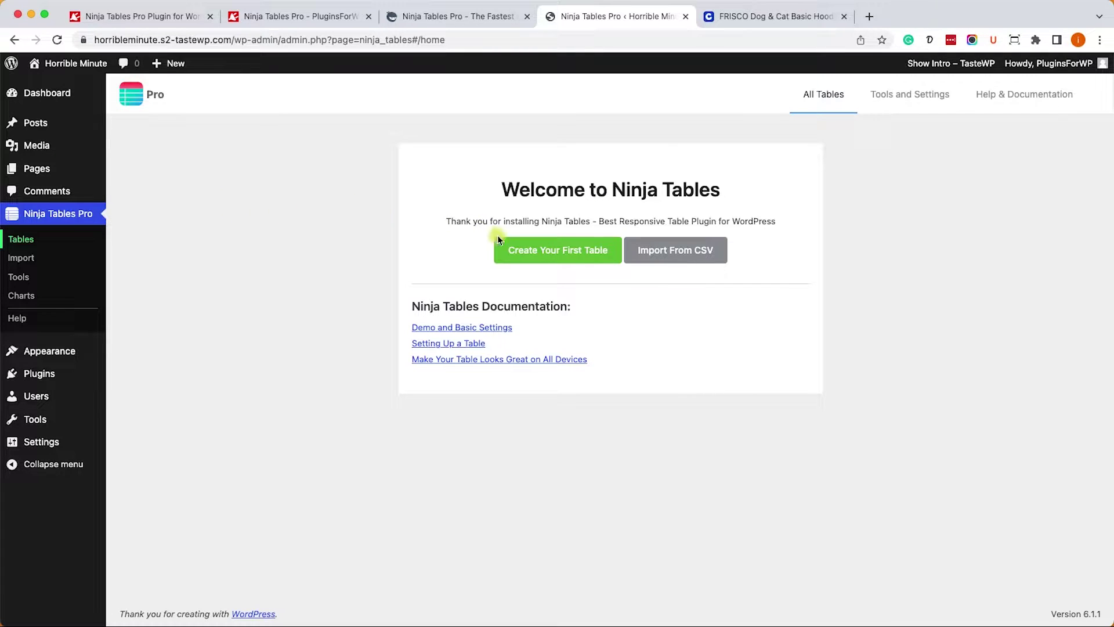
pyautogui.click(534, 247)
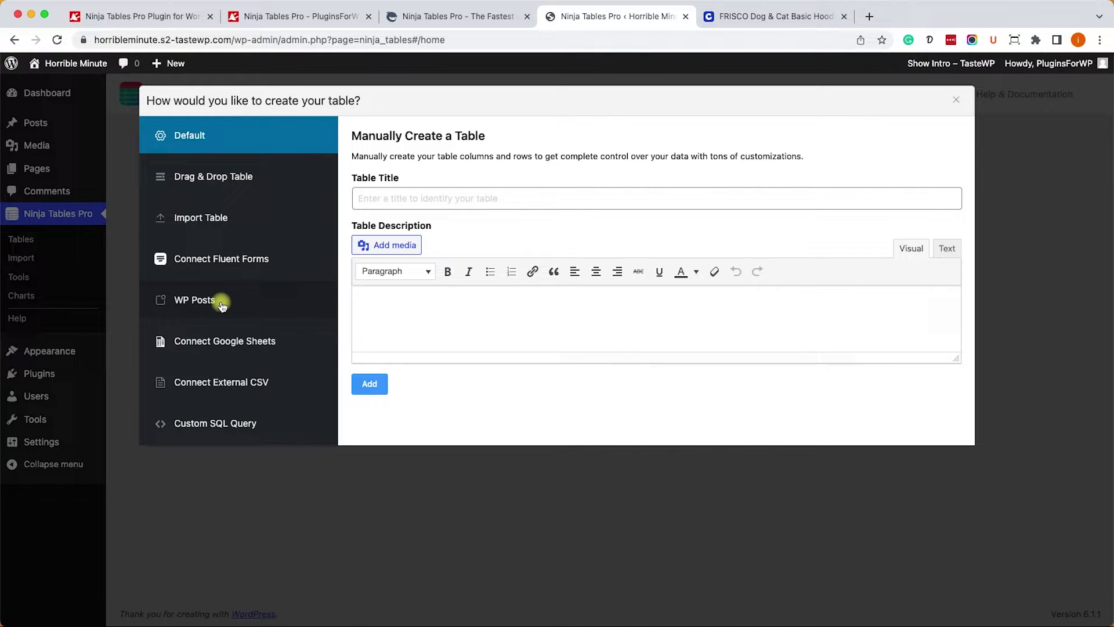
pyautogui.click(231, 184)
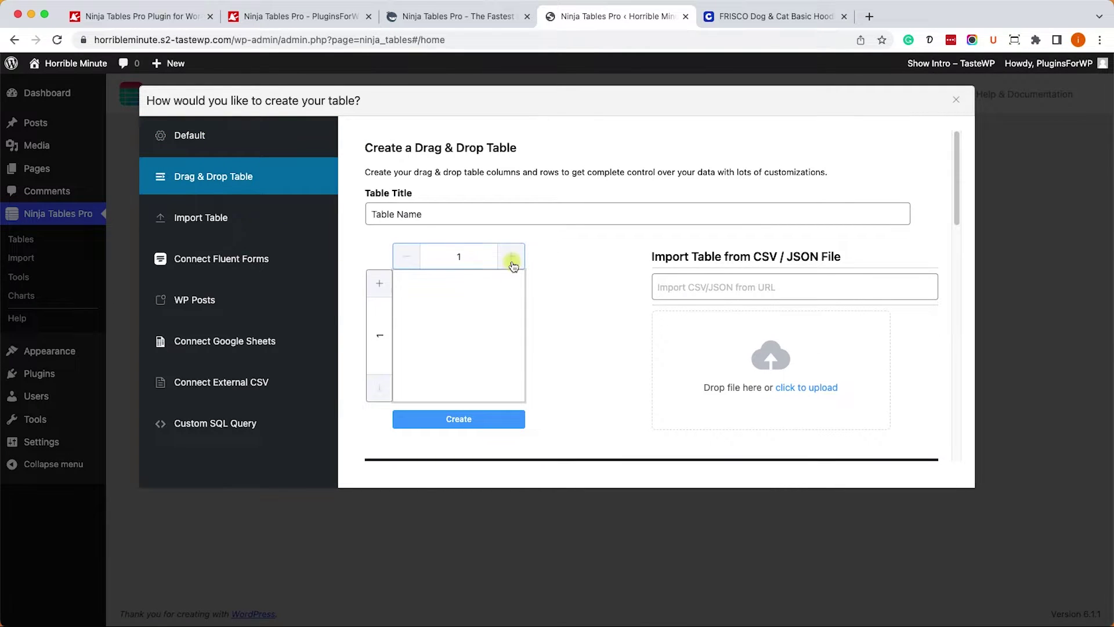
# Step: Browse the table templates, then view the Chewy hoodie size chart for reference
pyautogui.scroll(-10, 547, 312)
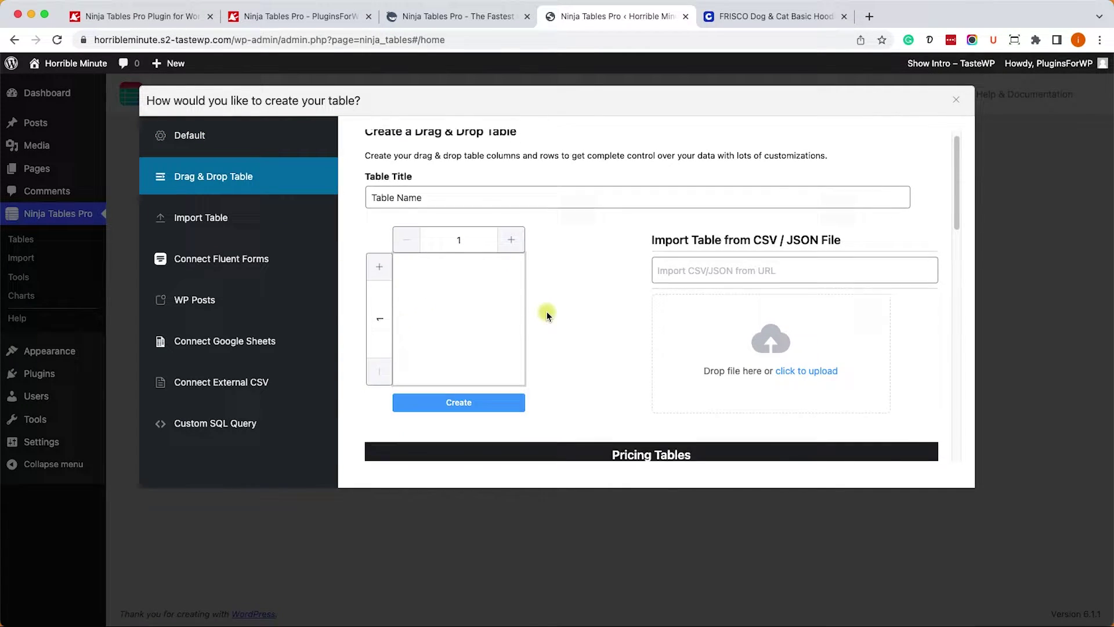
pyautogui.scroll(-8, 546, 311)
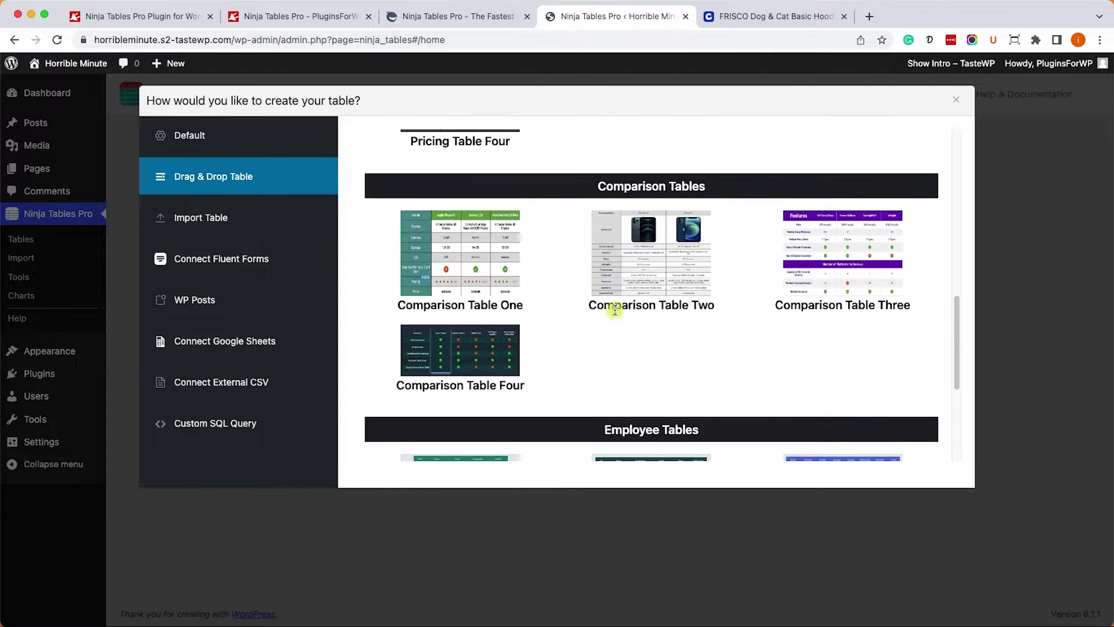
pyautogui.scroll(-5, 639, 307)
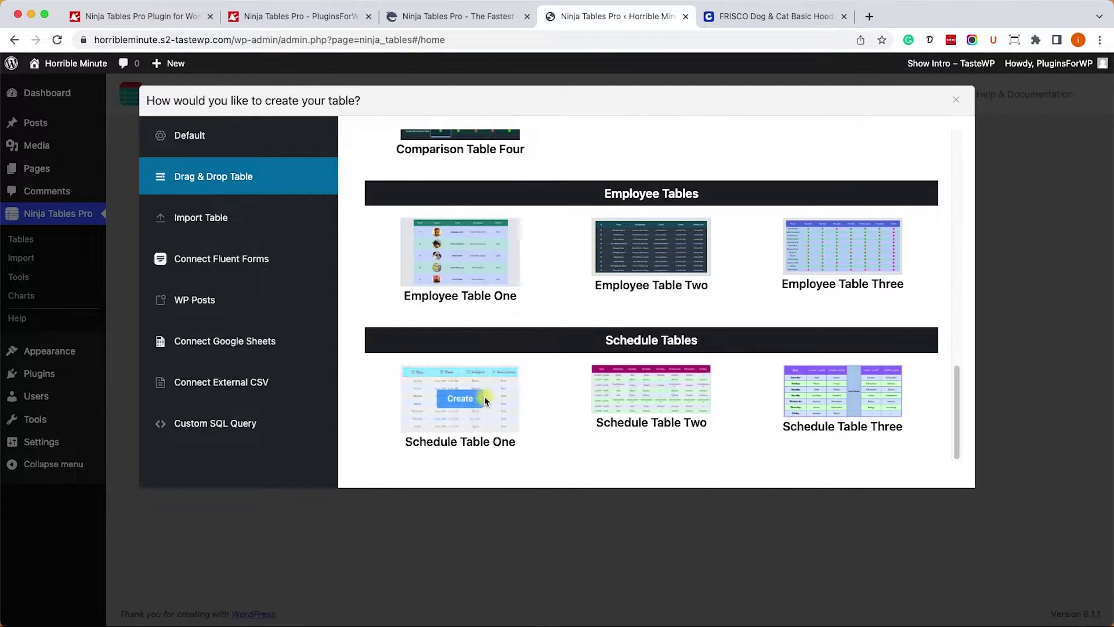
pyautogui.scroll(7, 510, 390)
pyautogui.scroll(10, 755, 429)
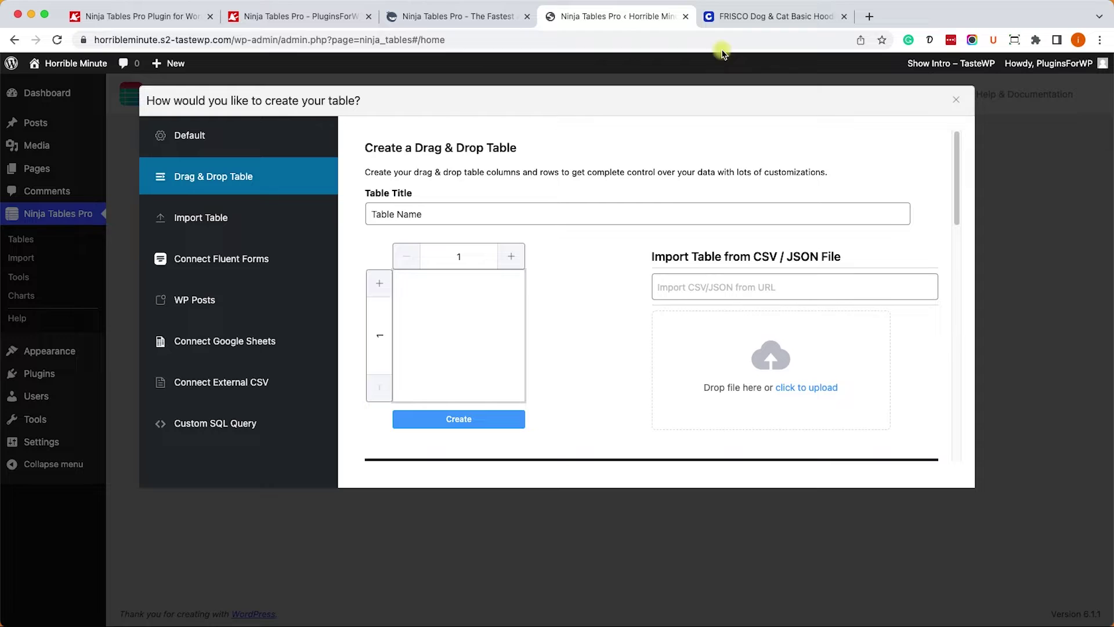
pyautogui.click(734, 18)
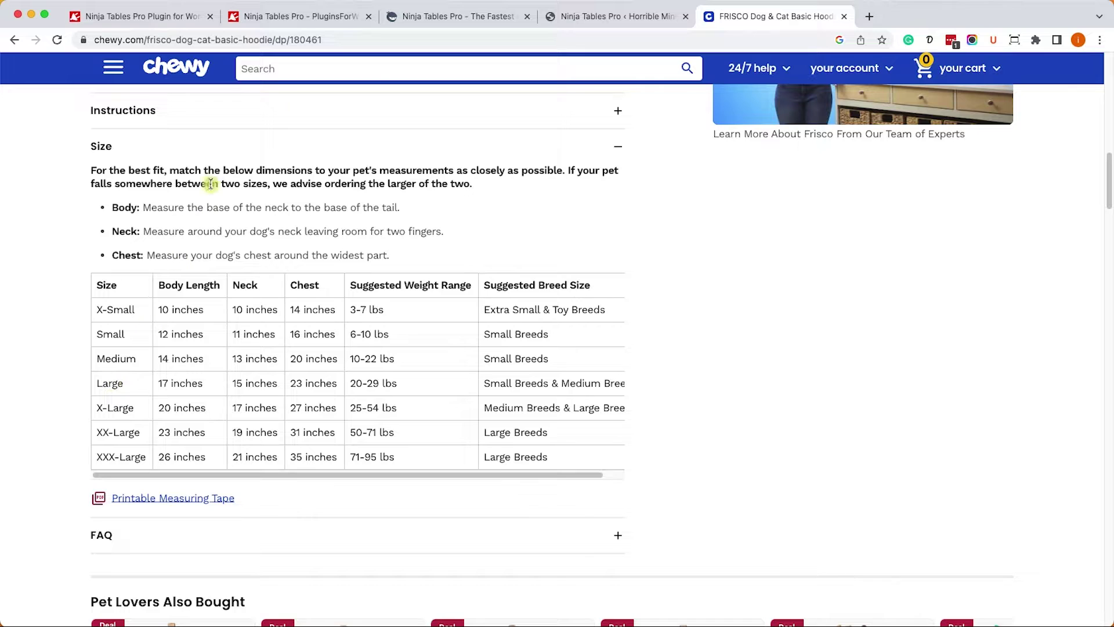
# Step: Set the new drag-and-drop table to 6 columns and 5 rows and create it
pyautogui.click(611, 17)
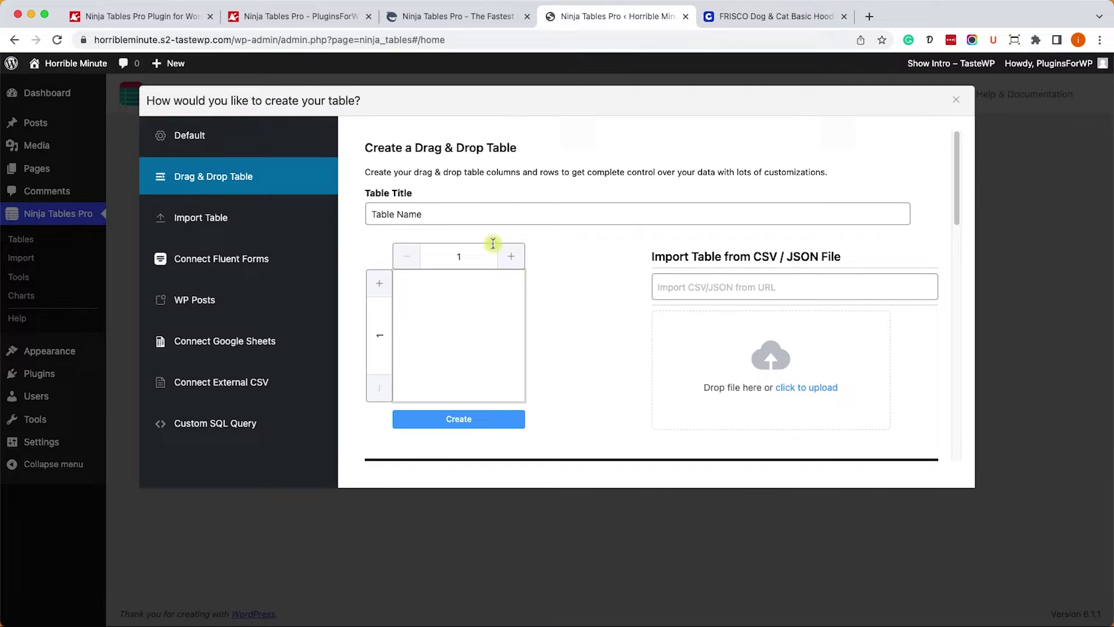
pyautogui.click(505, 258)
pyautogui.click(505, 258)
pyautogui.click(505, 258)
pyautogui.click(504, 259)
pyautogui.click(504, 260)
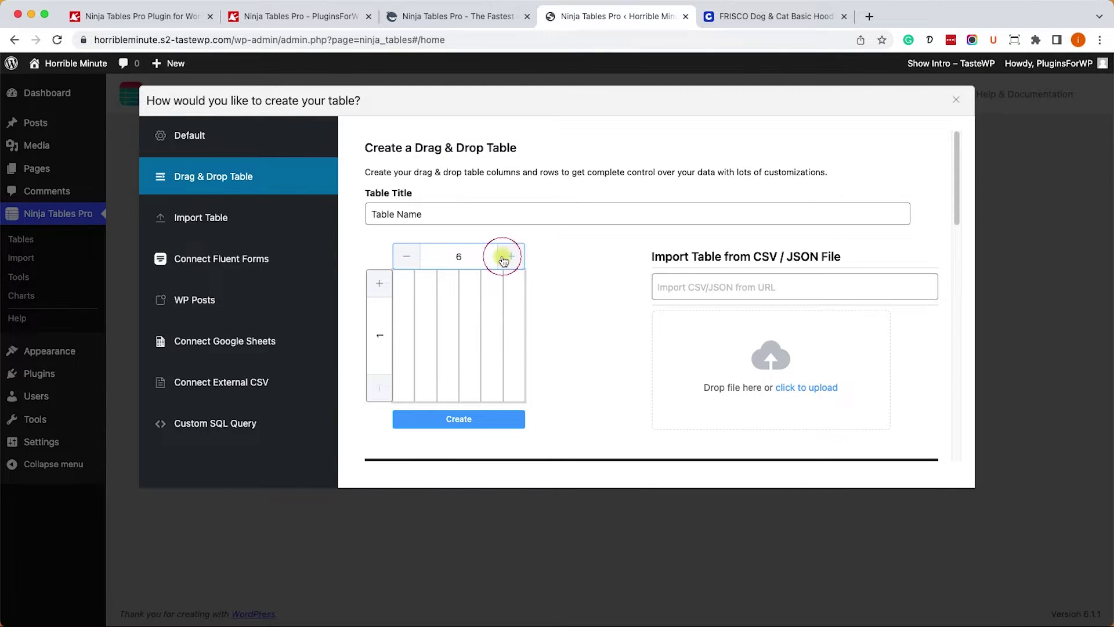
pyautogui.click(380, 283)
pyautogui.click(380, 283)
pyautogui.click(381, 283)
pyautogui.click(381, 283)
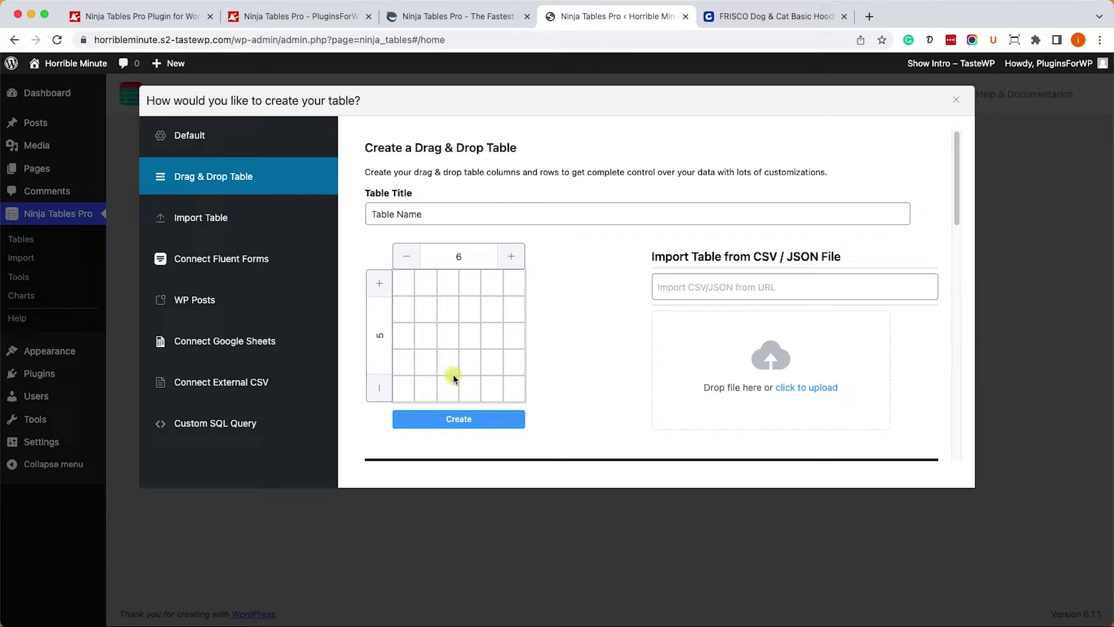
pyautogui.click(468, 421)
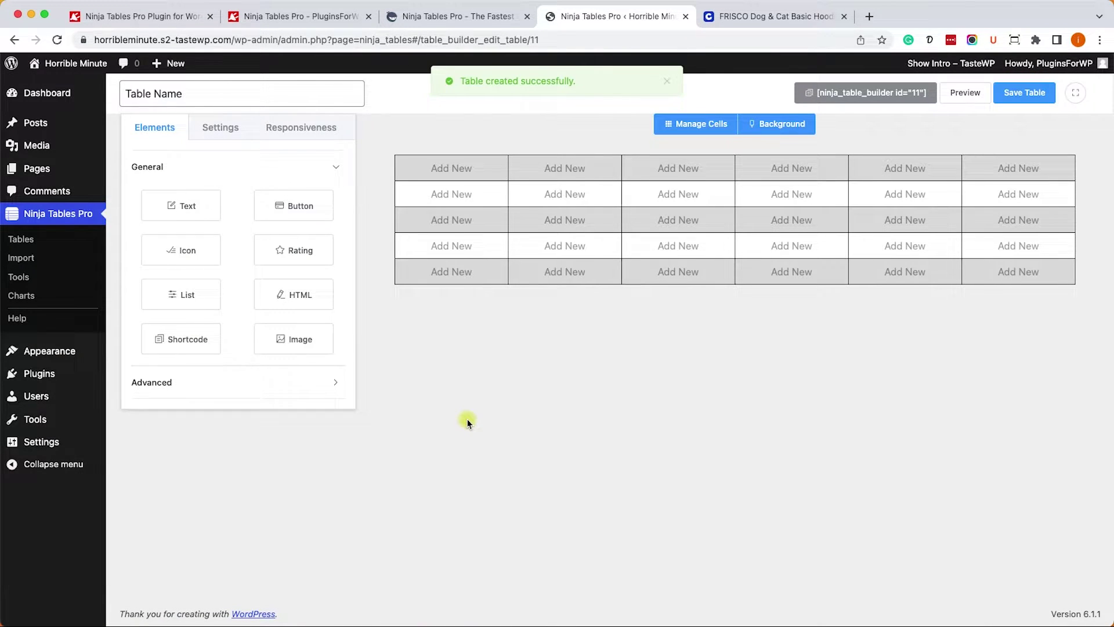
# Step: Check the table's Settings tab, then its Responsiveness options with responsive table enabled
pyautogui.moveTo(1076, 249)
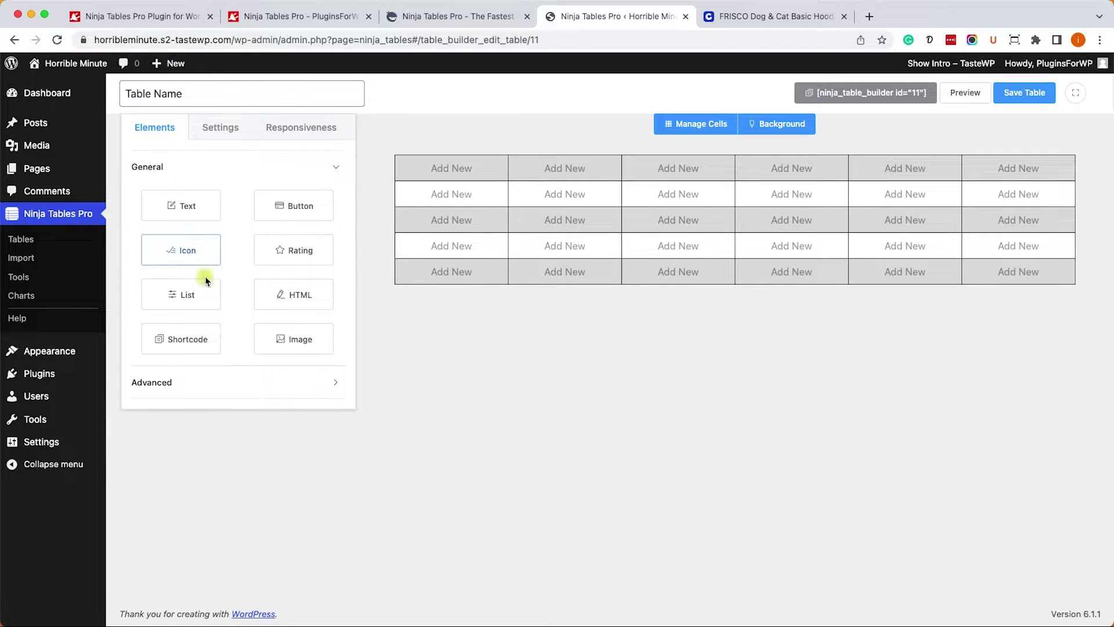
pyautogui.click(214, 135)
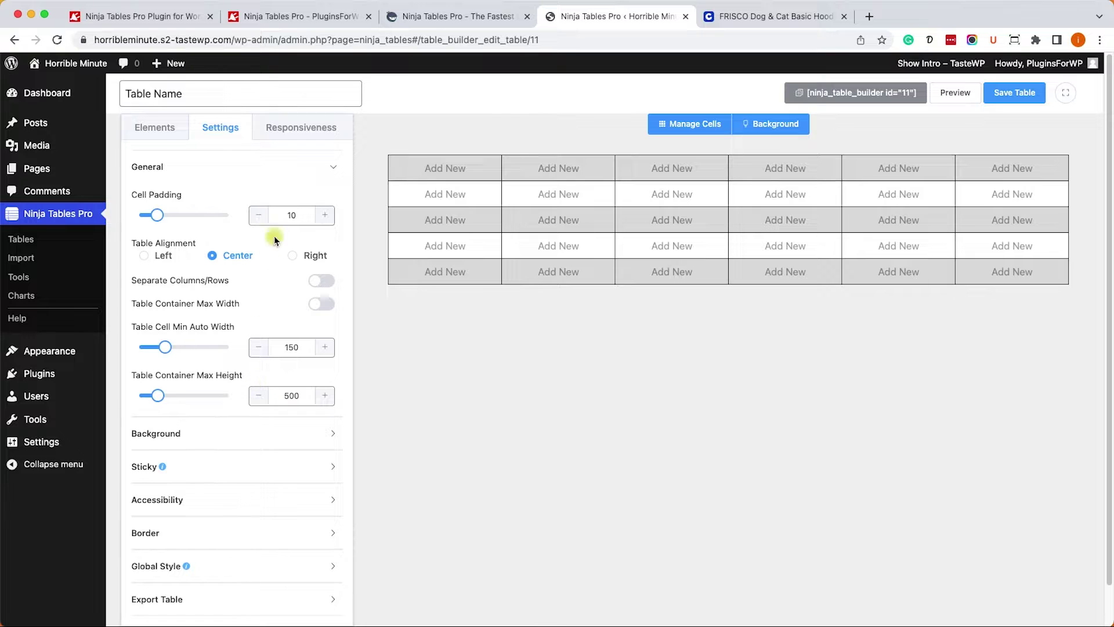
pyautogui.click(292, 127)
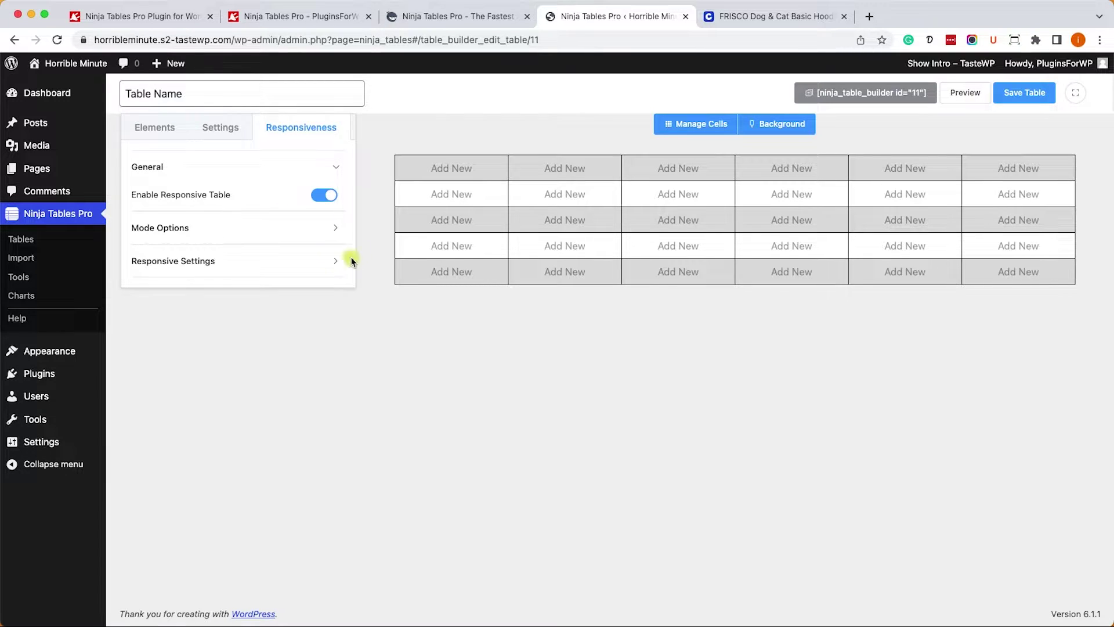
# Step: Enter the 'Size' header in the first cell, left-align it, and consult the Chewy chart
pyautogui.click(447, 169)
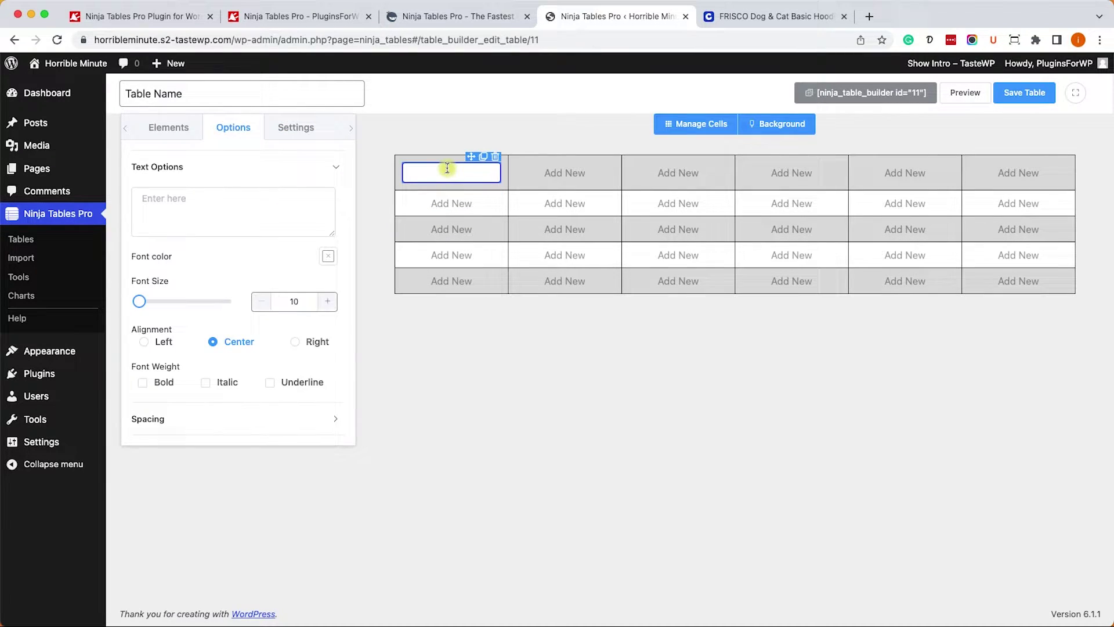
pyautogui.click(347, 162)
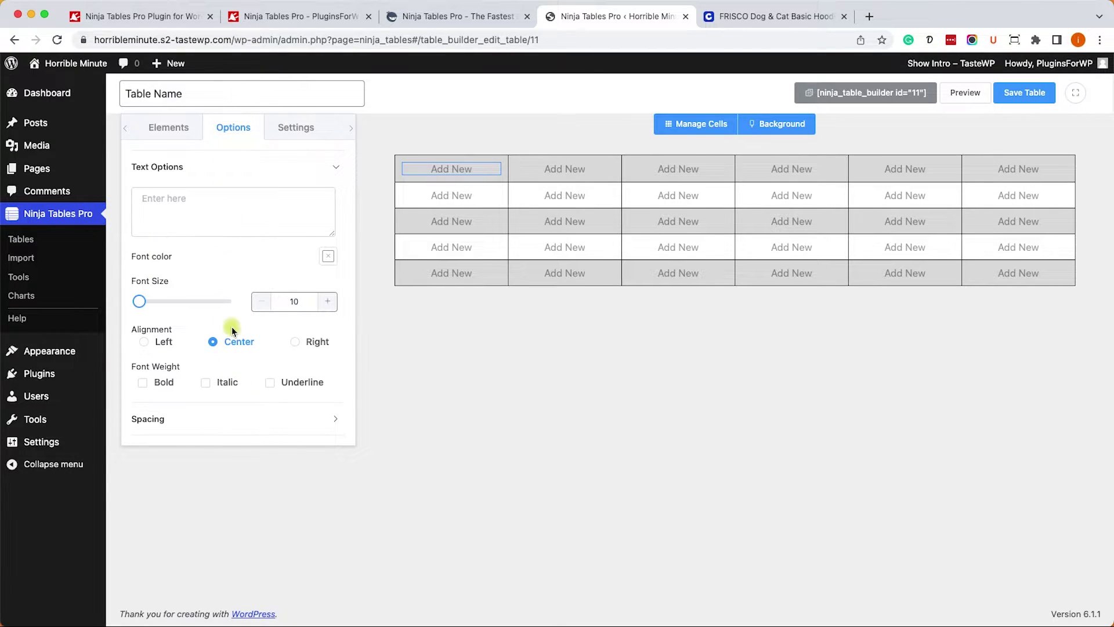
pyautogui.click(441, 170)
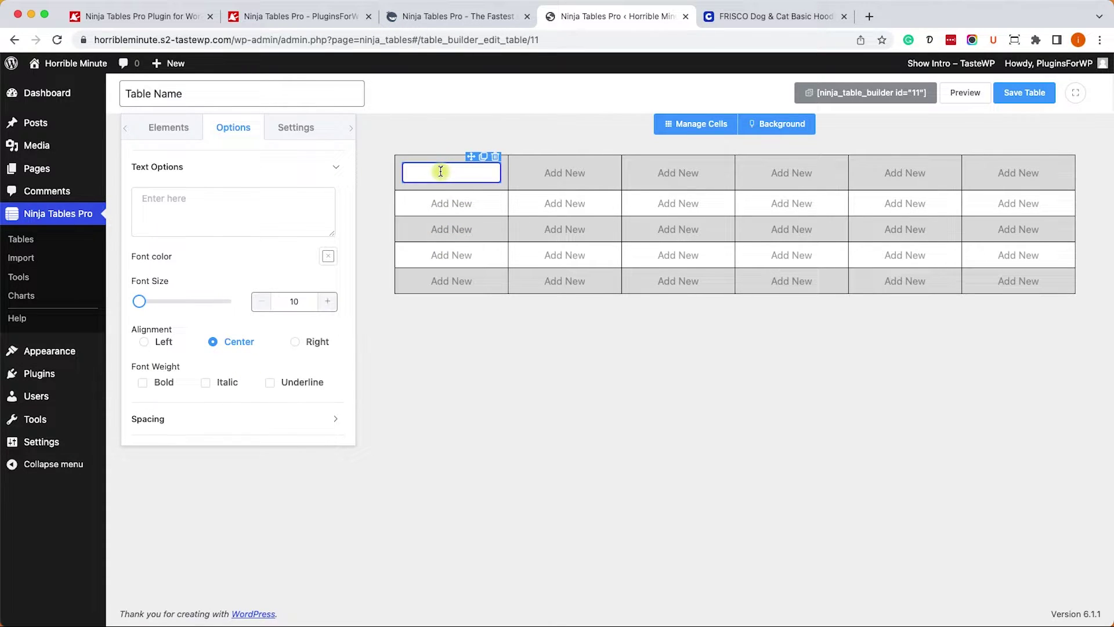
pyautogui.write('Size')
pyautogui.click(391, 210)
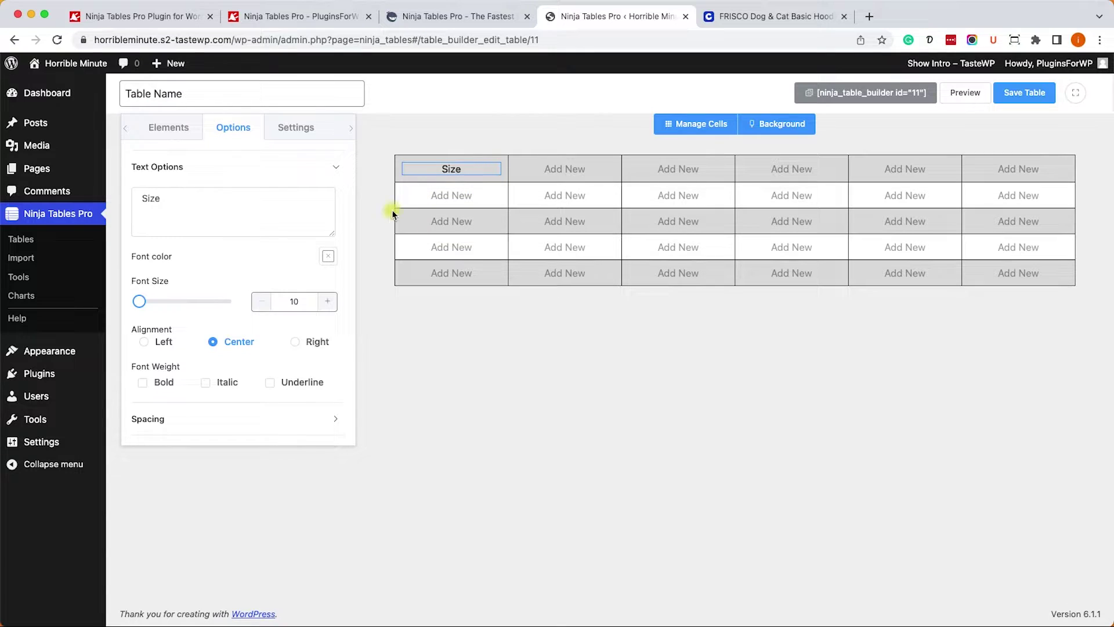
pyautogui.click(147, 343)
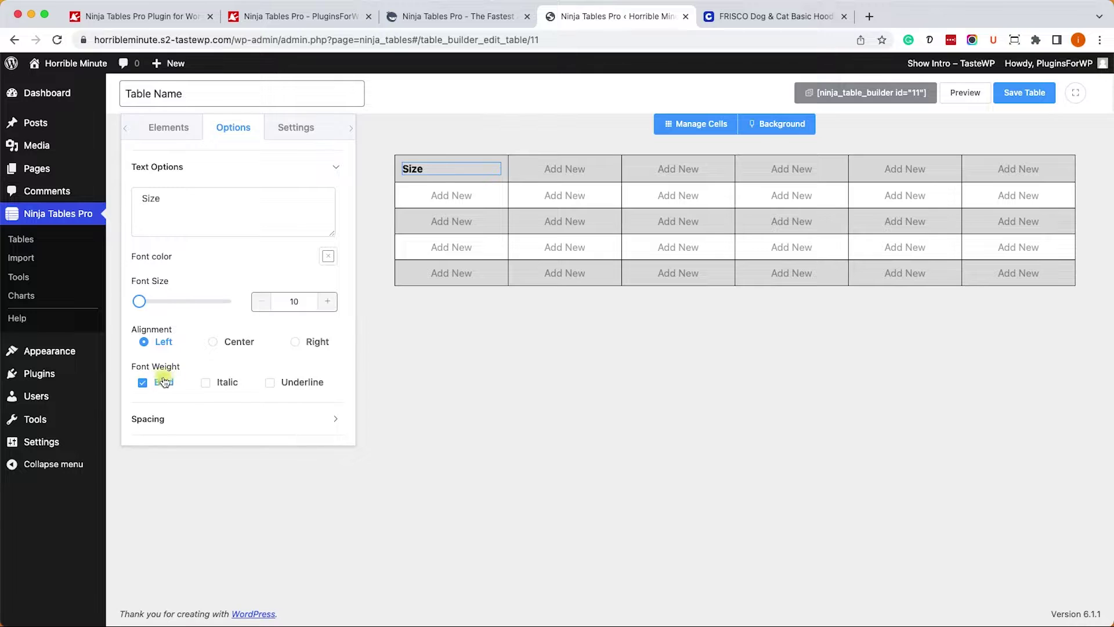
pyautogui.click(743, 16)
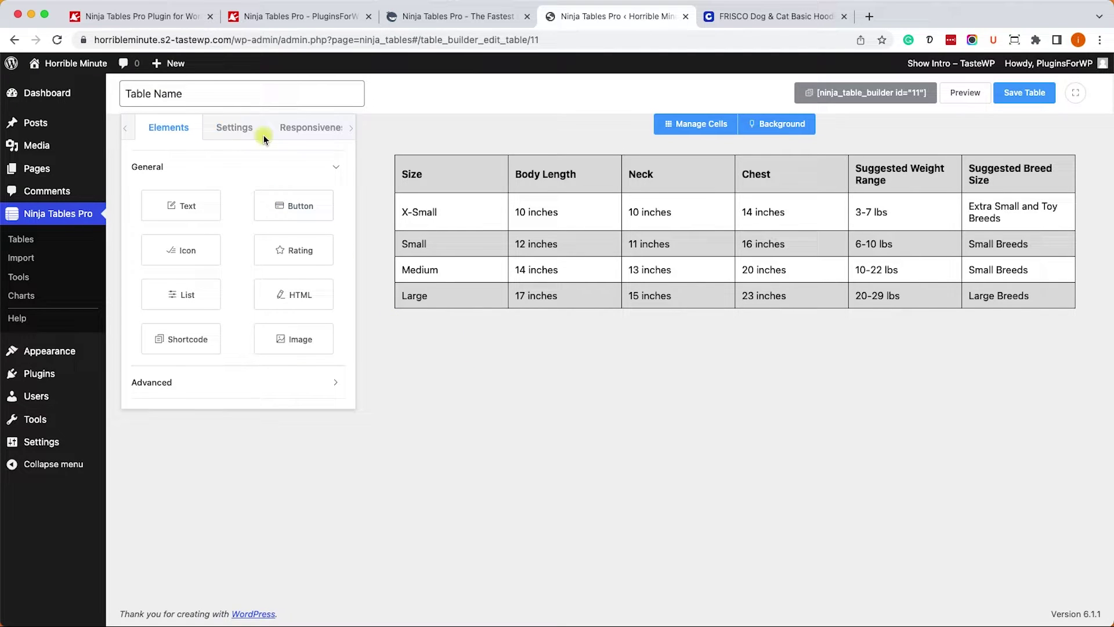
# Step: Raise the Global Style font size from 15 to 17, comparing with the Chewy chart
pyautogui.click(238, 129)
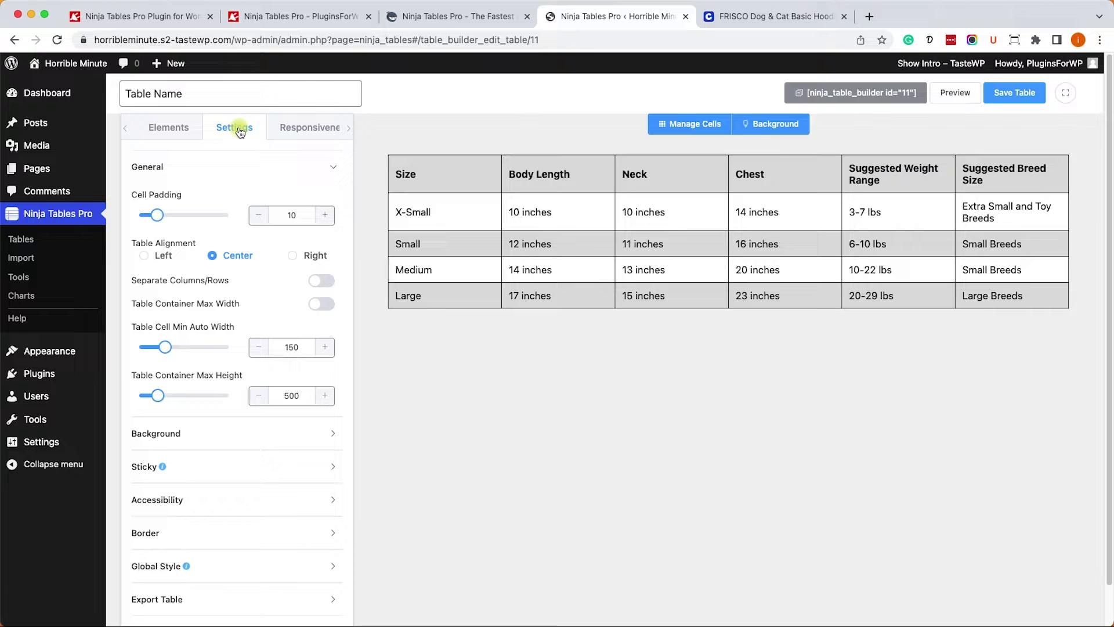
pyautogui.click(273, 564)
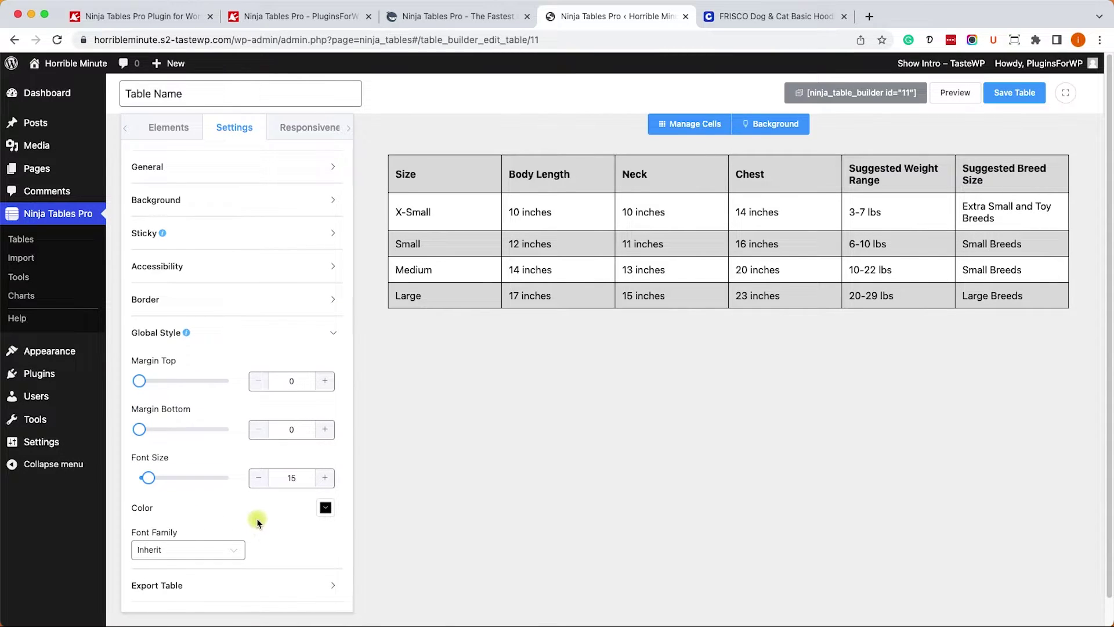
pyautogui.click(325, 479)
pyautogui.click(325, 478)
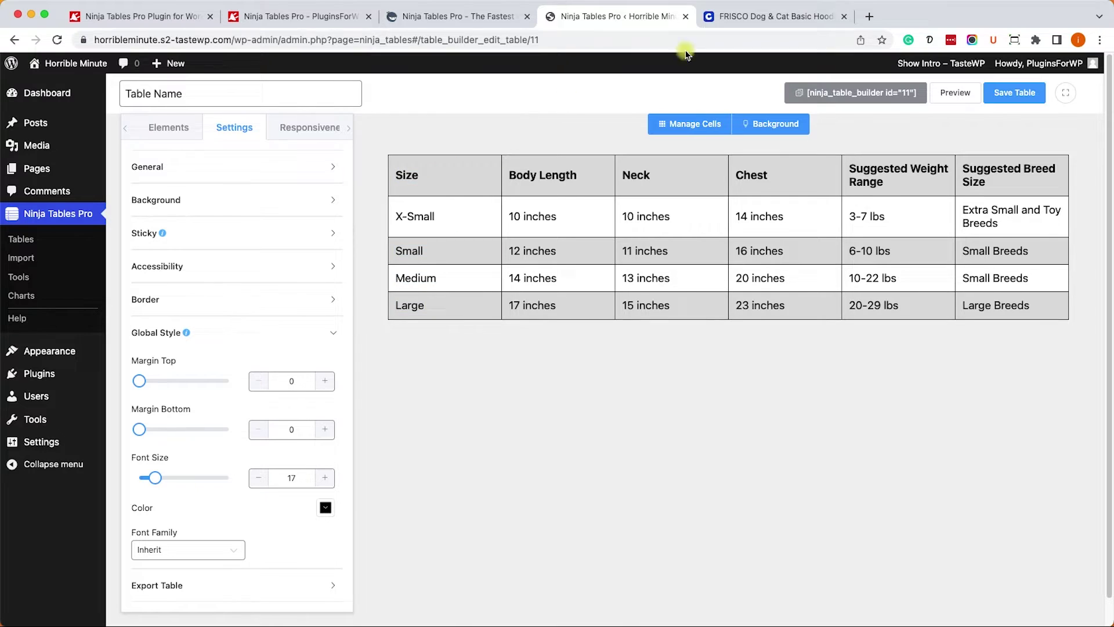
pyautogui.click(720, 16)
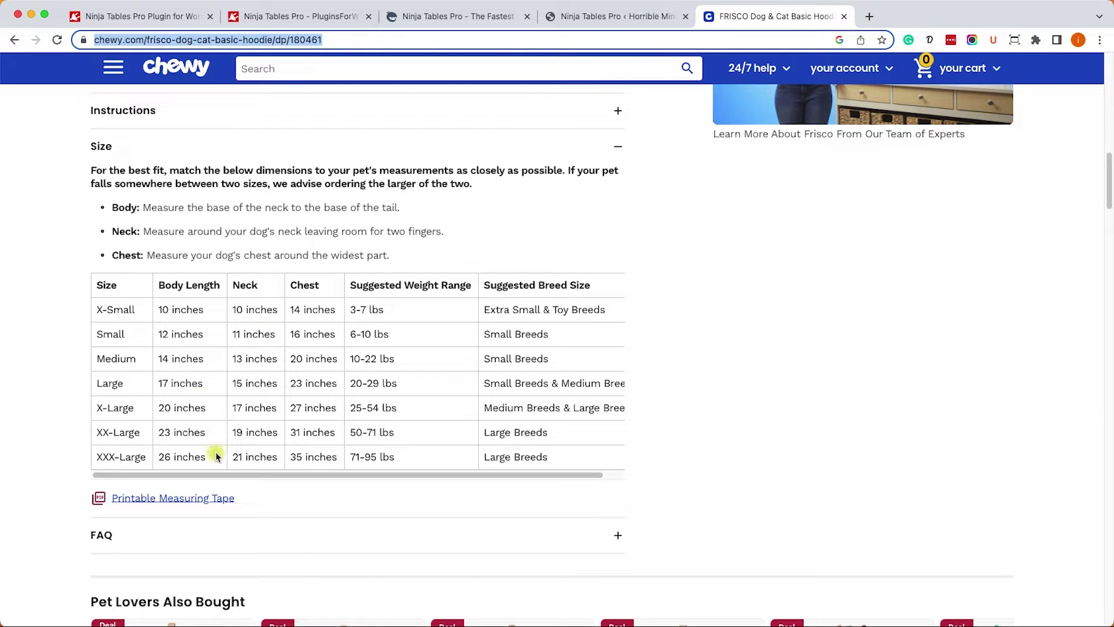
pyautogui.click(613, 16)
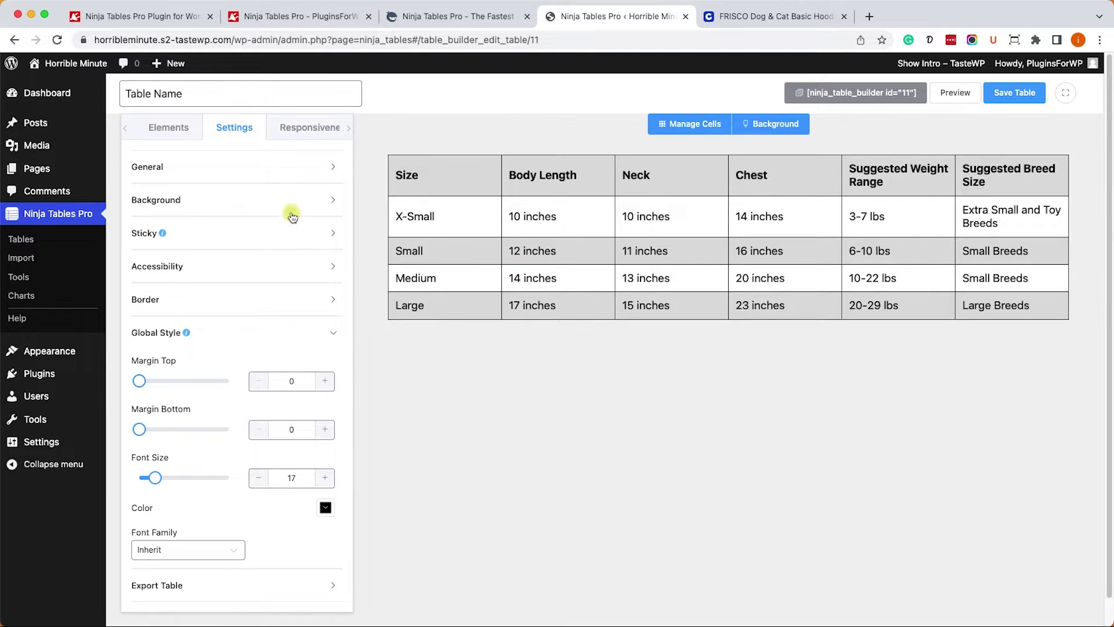
# Step: Set the even row background to white and the header row background to light purple
pyautogui.click(267, 203)
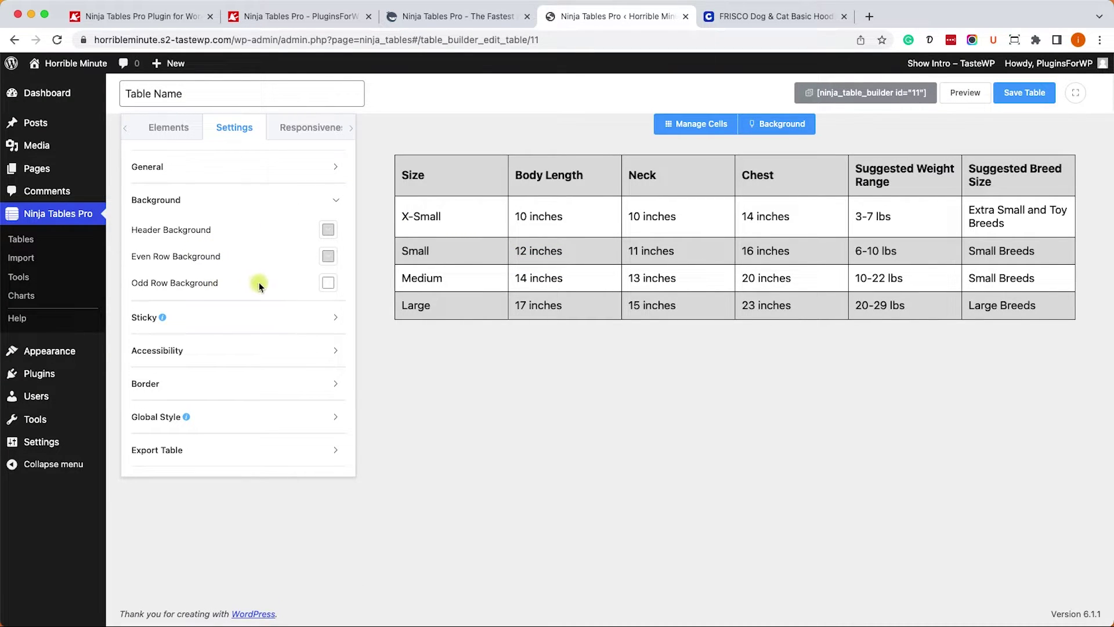
pyautogui.click(328, 256)
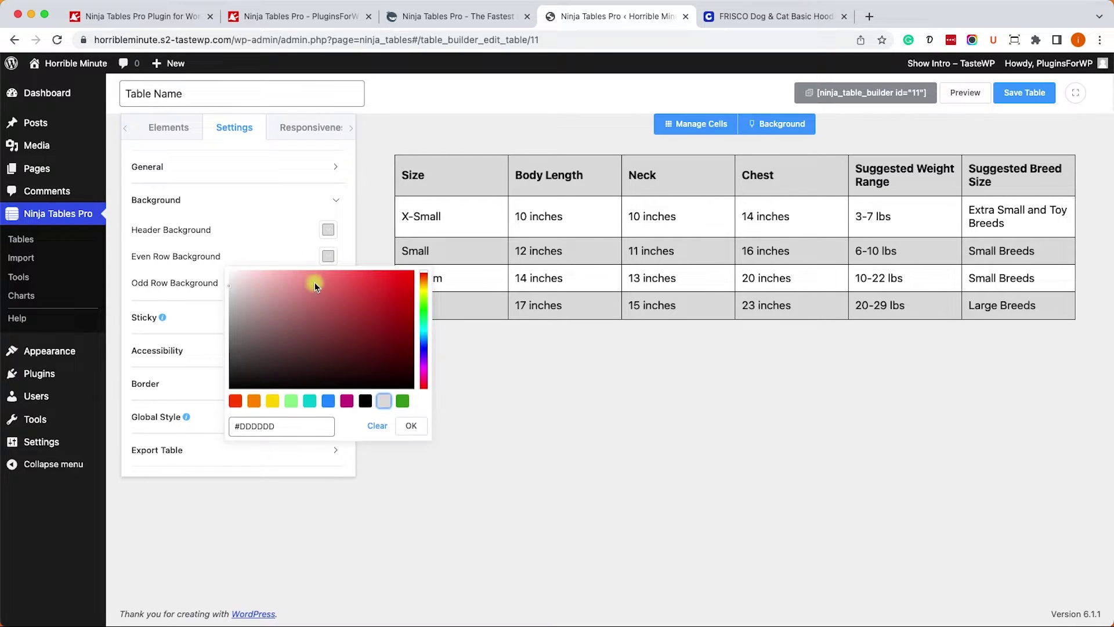
pyautogui.moveTo(314, 282); pyautogui.dragTo(227, 258)
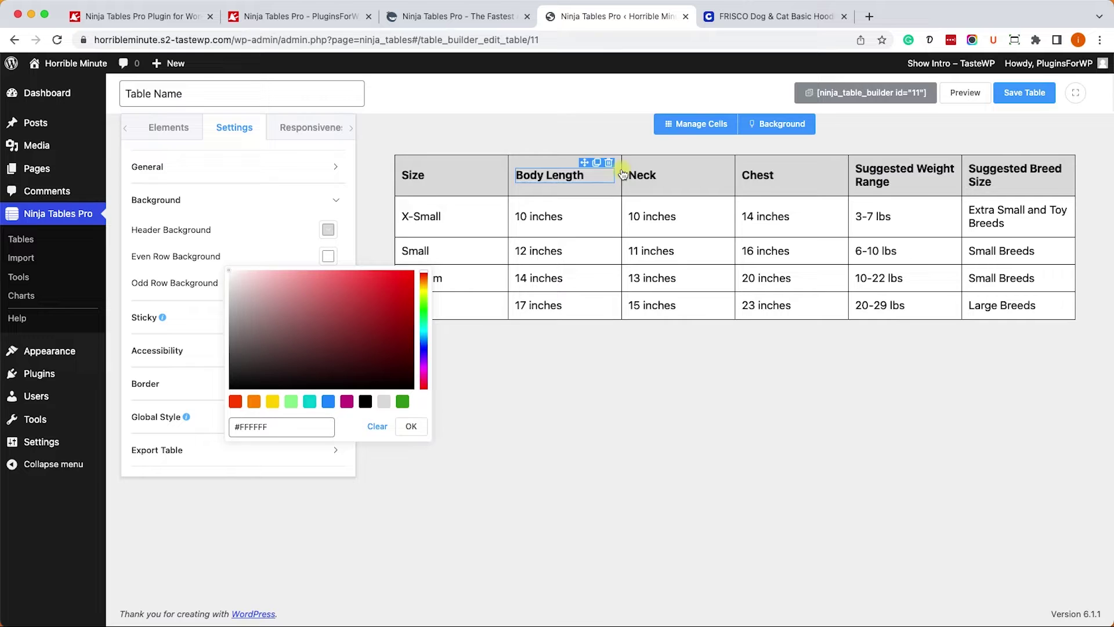
pyautogui.click(328, 229)
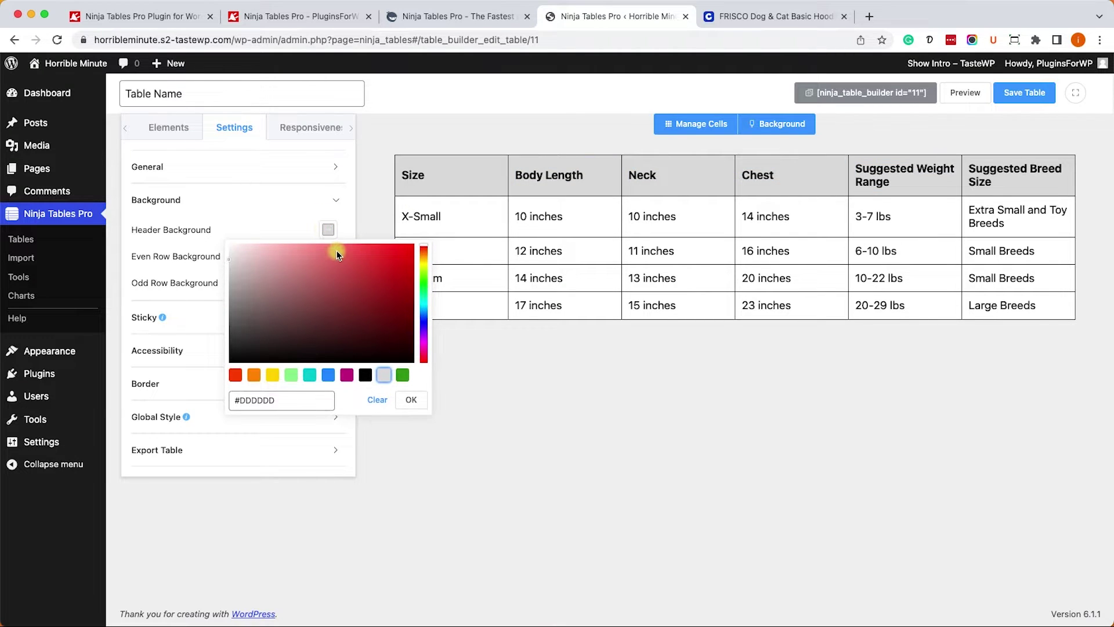
pyautogui.moveTo(337, 255); pyautogui.dragTo(306, 247)
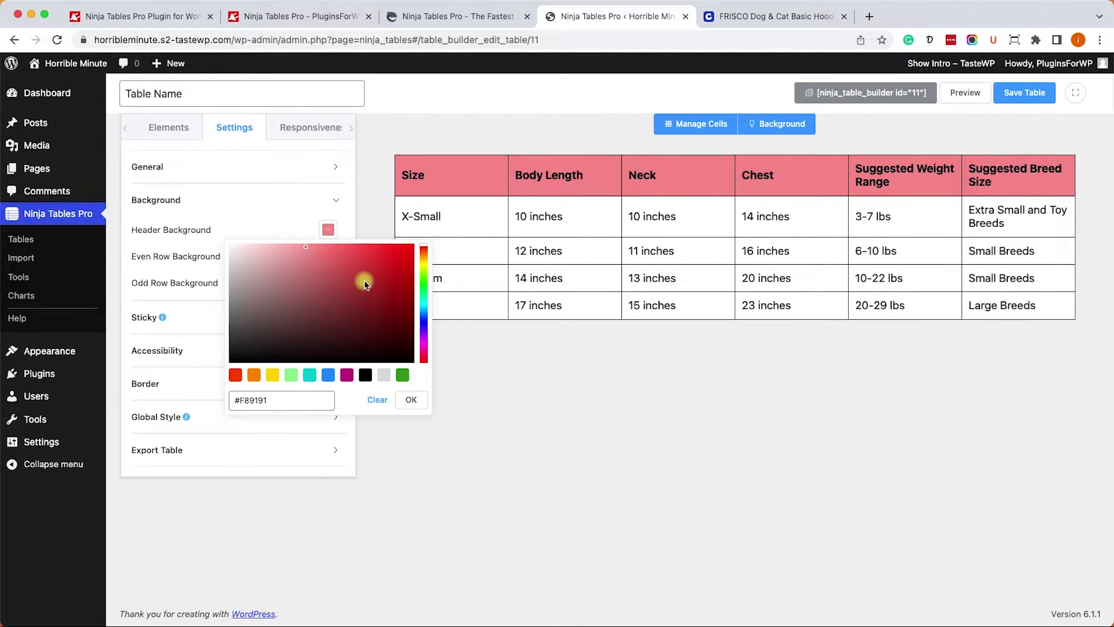
pyautogui.click(423, 336)
pyautogui.moveTo(383, 302)
pyautogui.mouseDown()
pyautogui.moveTo(366, 279)
pyautogui.moveTo(272, 247)
pyautogui.mouseUp()
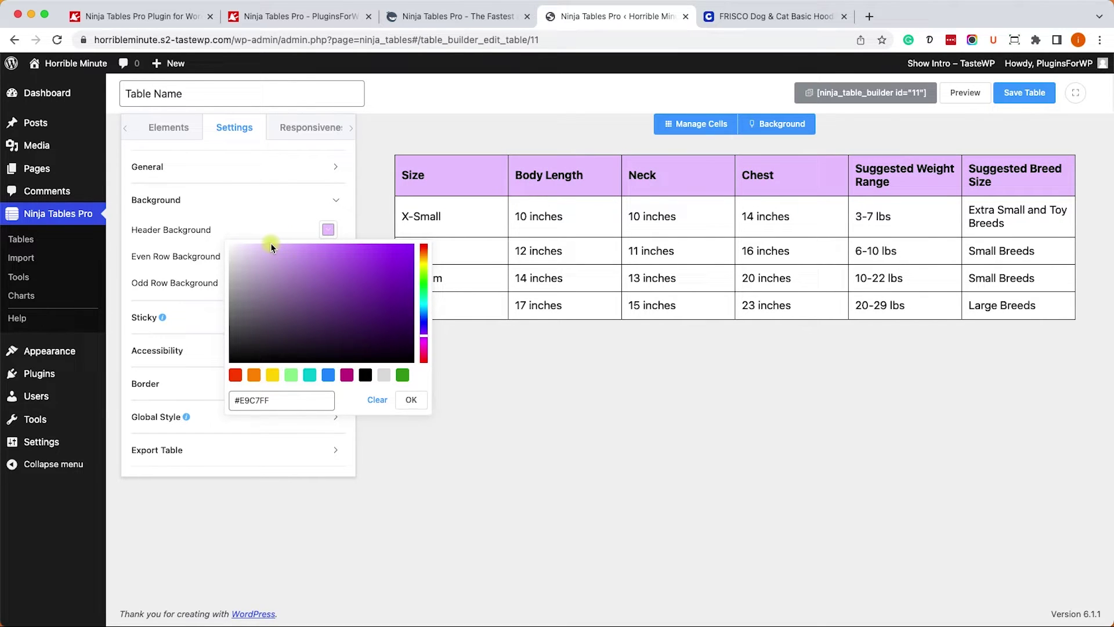
pyautogui.click(291, 217)
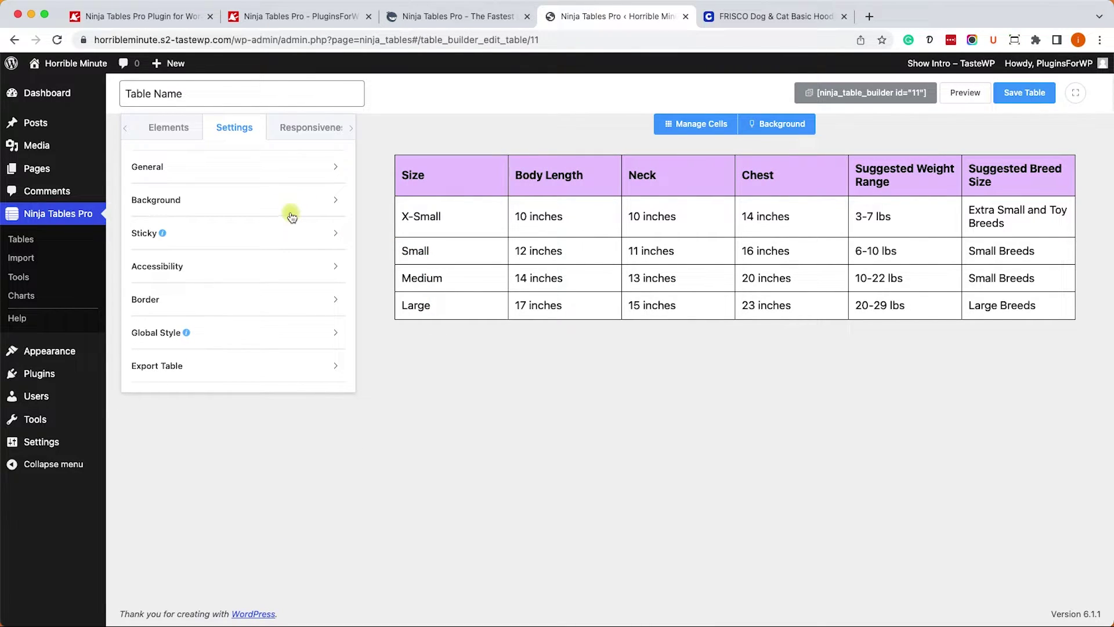
# Step: Change the even row background to a very light grey (#F2F2F2)
pyautogui.click(293, 200)
pyautogui.click(327, 256)
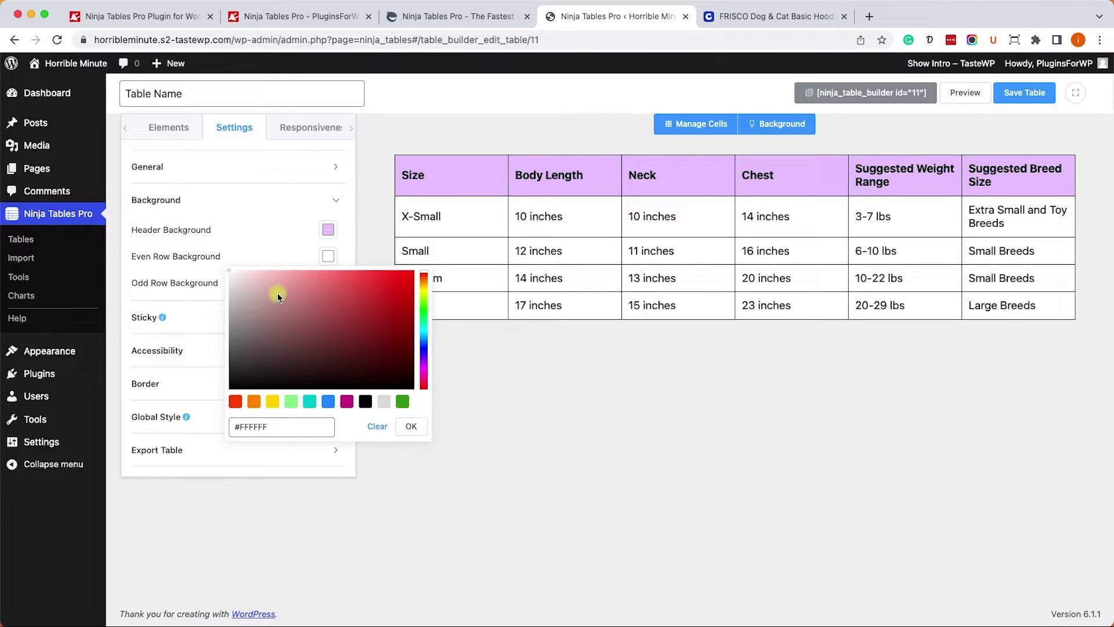
pyautogui.moveTo(278, 294); pyautogui.dragTo(217, 277)
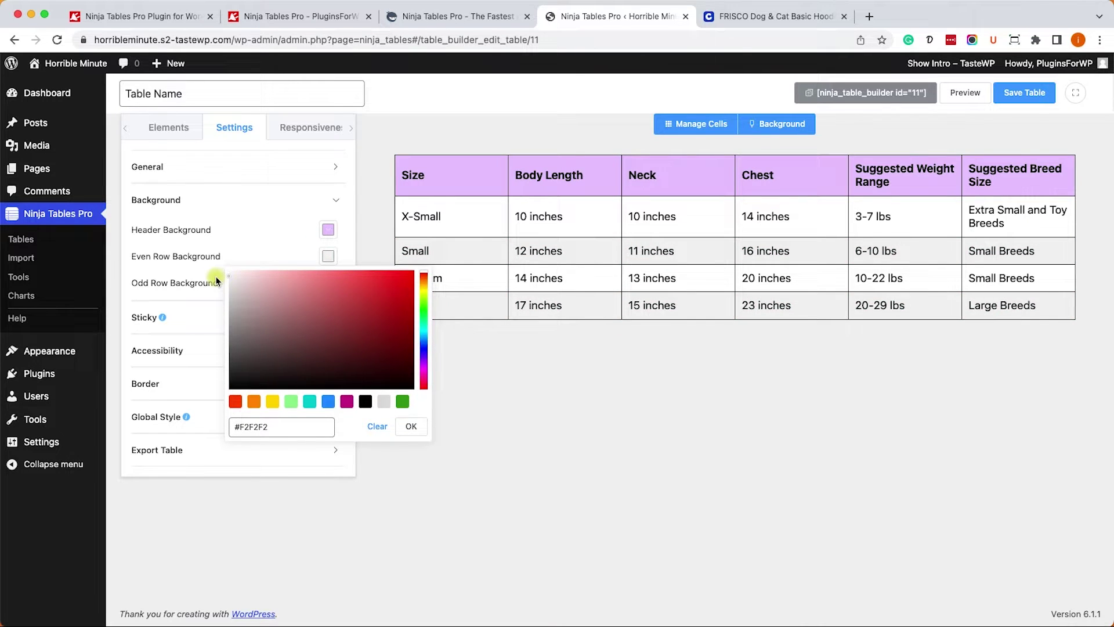
pyautogui.click(531, 403)
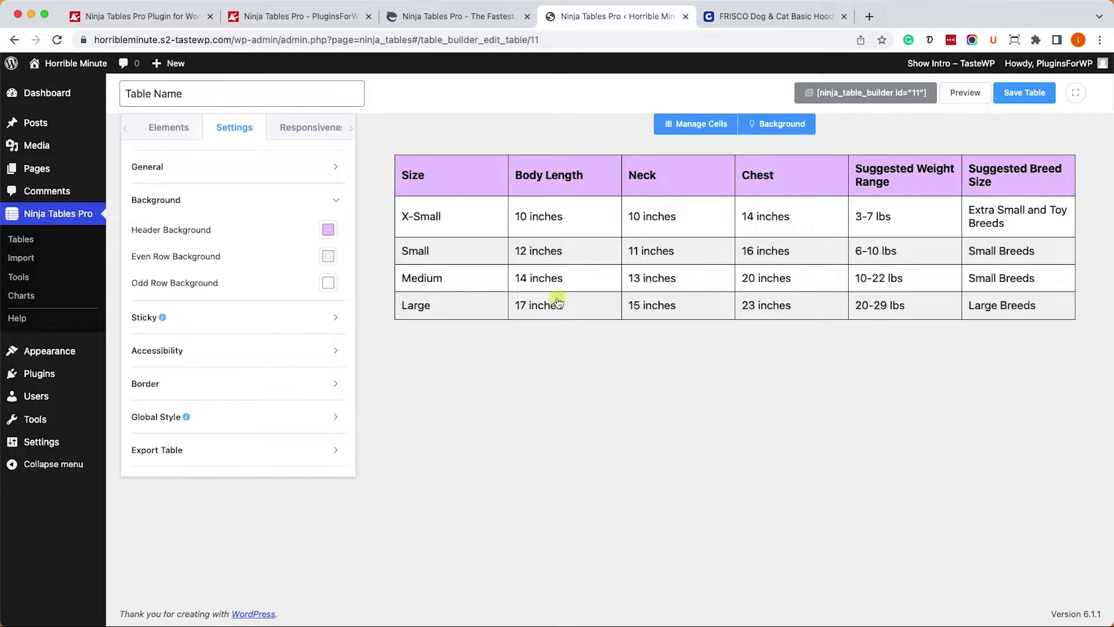
pyautogui.moveTo(430, 184)
# Step: Check the Chewy chart, then narrow the Size and Body Length columns toward 100
pyautogui.click(736, 17)
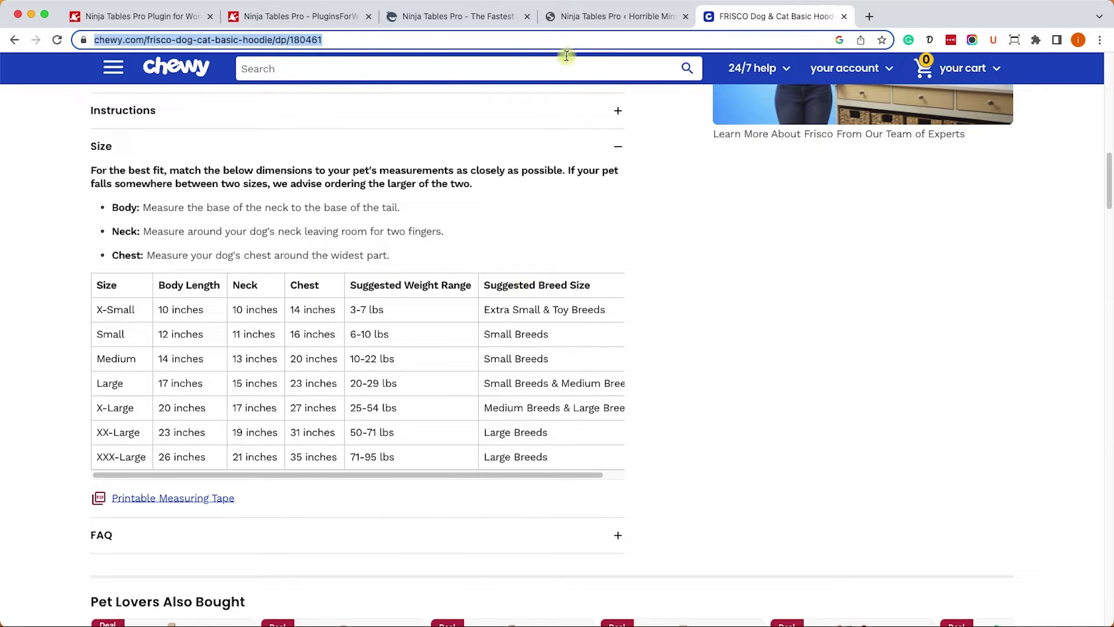
pyautogui.click(576, 22)
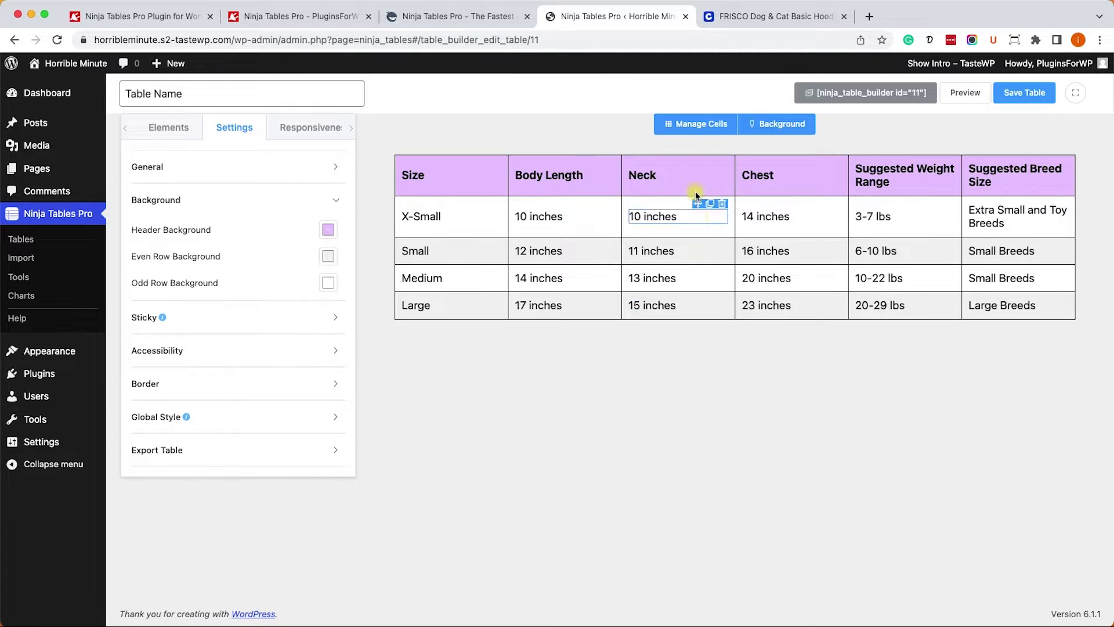
pyautogui.click(694, 126)
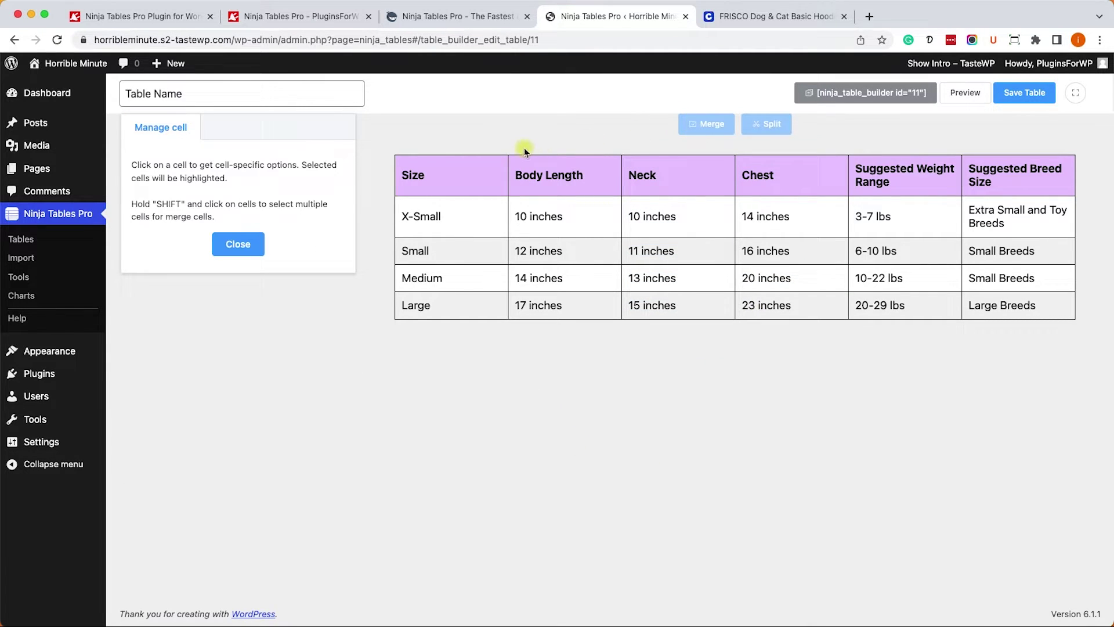
pyautogui.click(458, 158)
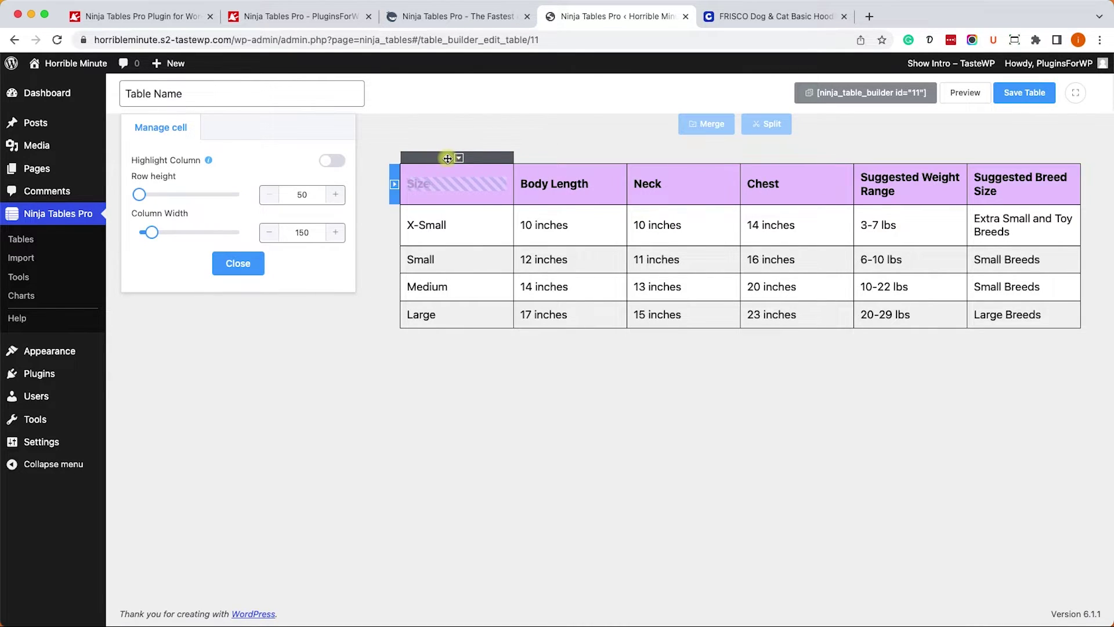
pyautogui.moveTo(150, 233)
pyautogui.moveTo(150, 233); pyautogui.dragTo(119, 234)
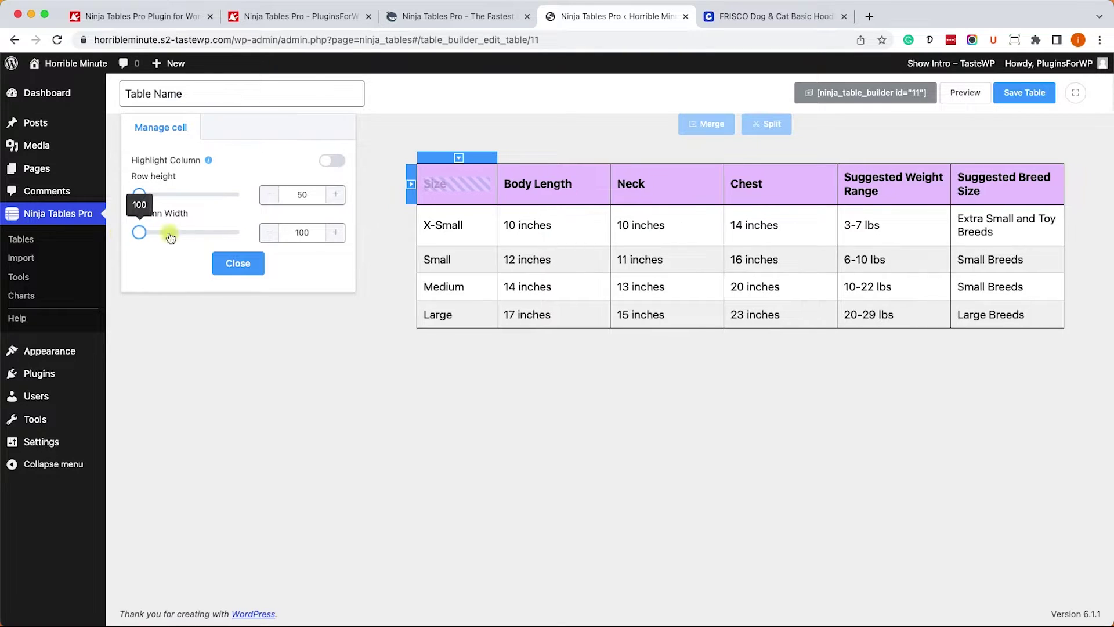
pyautogui.click(541, 165)
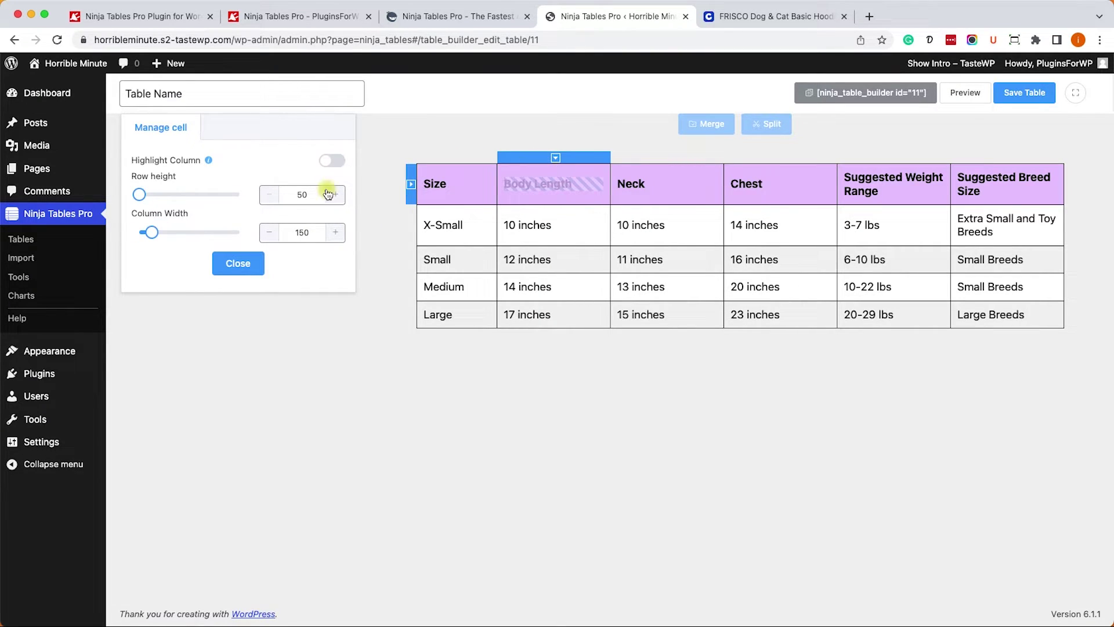
pyautogui.moveTo(151, 234); pyautogui.dragTo(172, 232)
# Step: Widen the Suggested Breed Size column to 211
pyautogui.click(636, 168)
pyautogui.click(733, 168)
pyautogui.click(845, 180)
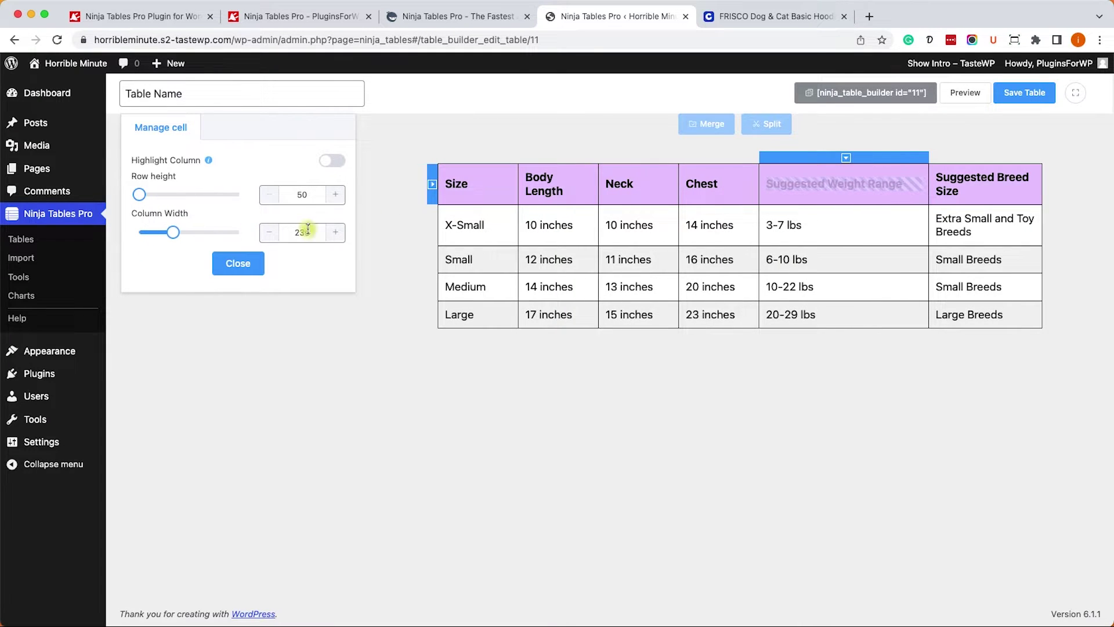
pyautogui.click(932, 168)
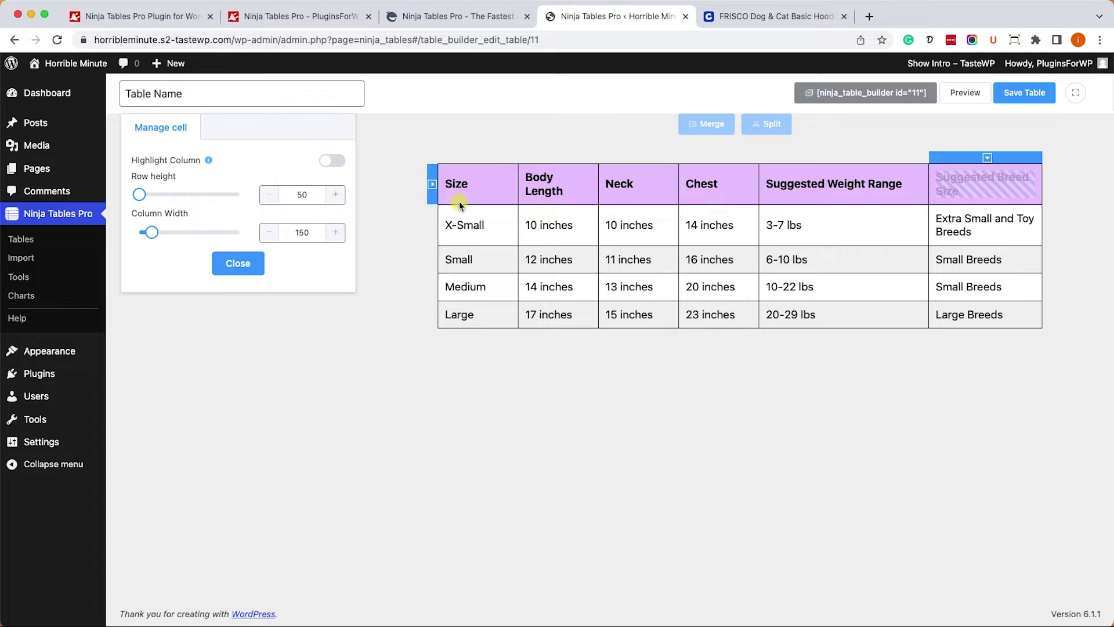
pyautogui.moveTo(152, 233); pyautogui.dragTo(166, 234)
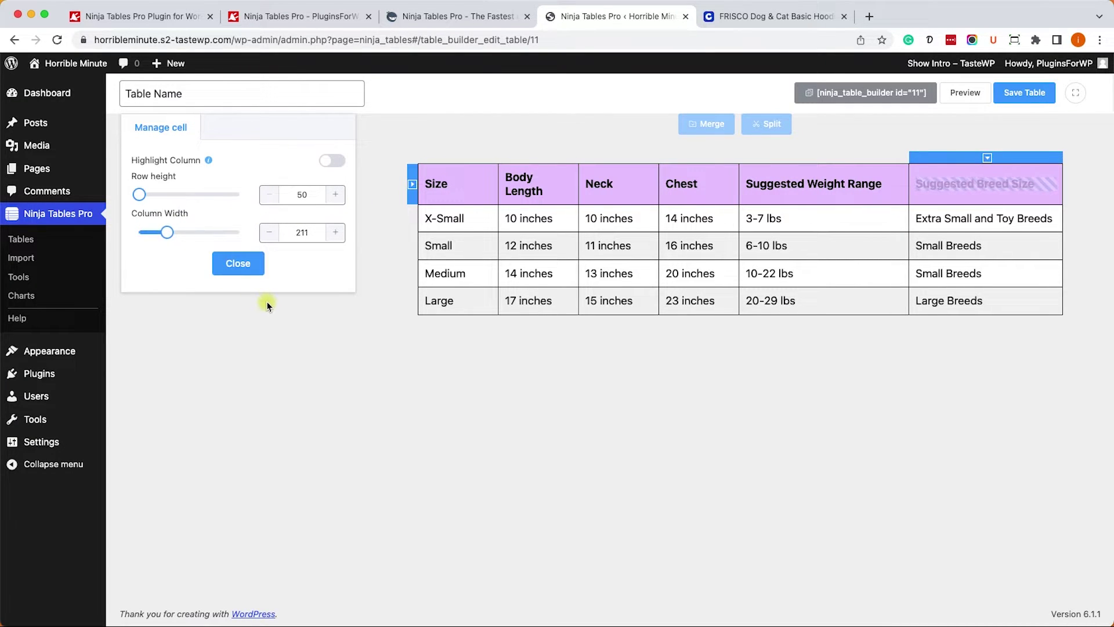
pyautogui.click(252, 265)
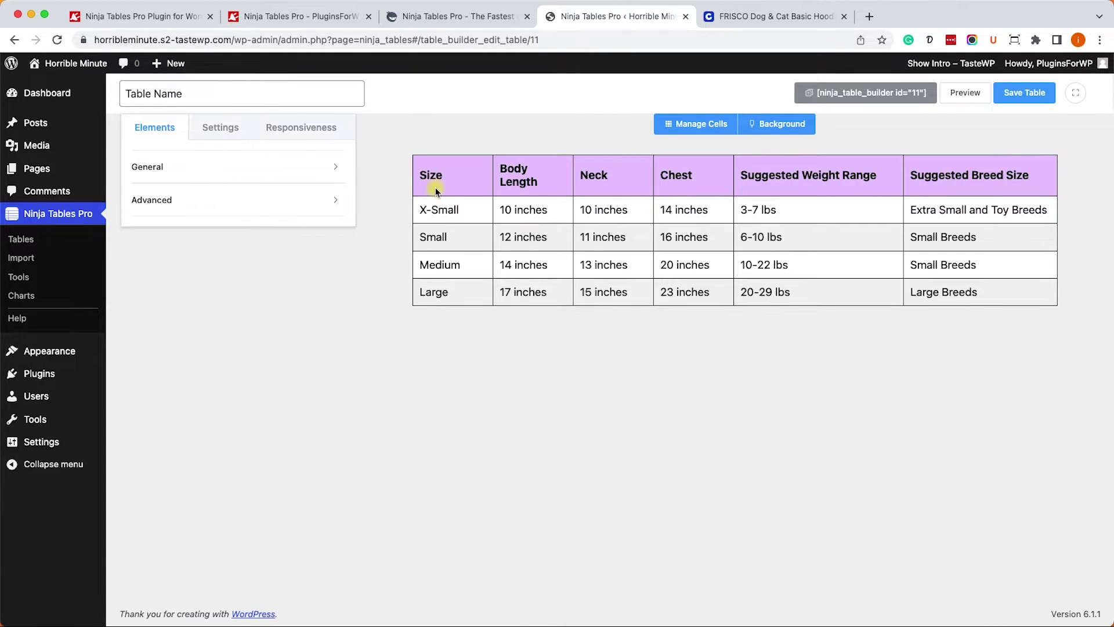
# Step: Widen the Body Length column to 124 so its header fits on one line
pyautogui.click(694, 125)
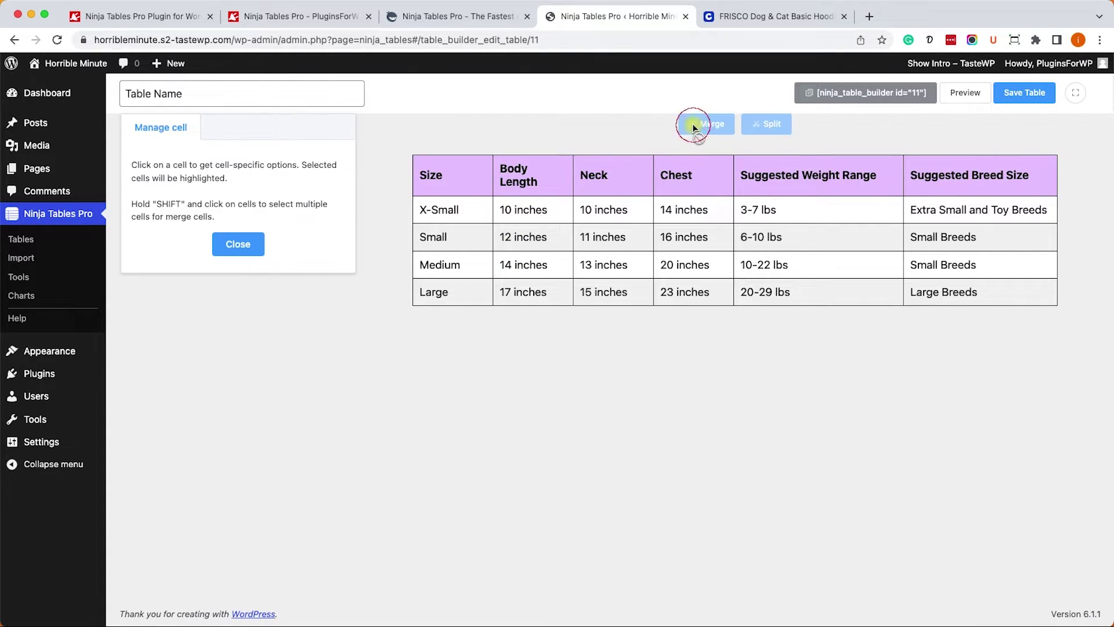
pyautogui.click(532, 157)
pyautogui.moveTo(142, 232); pyautogui.dragTo(150, 232)
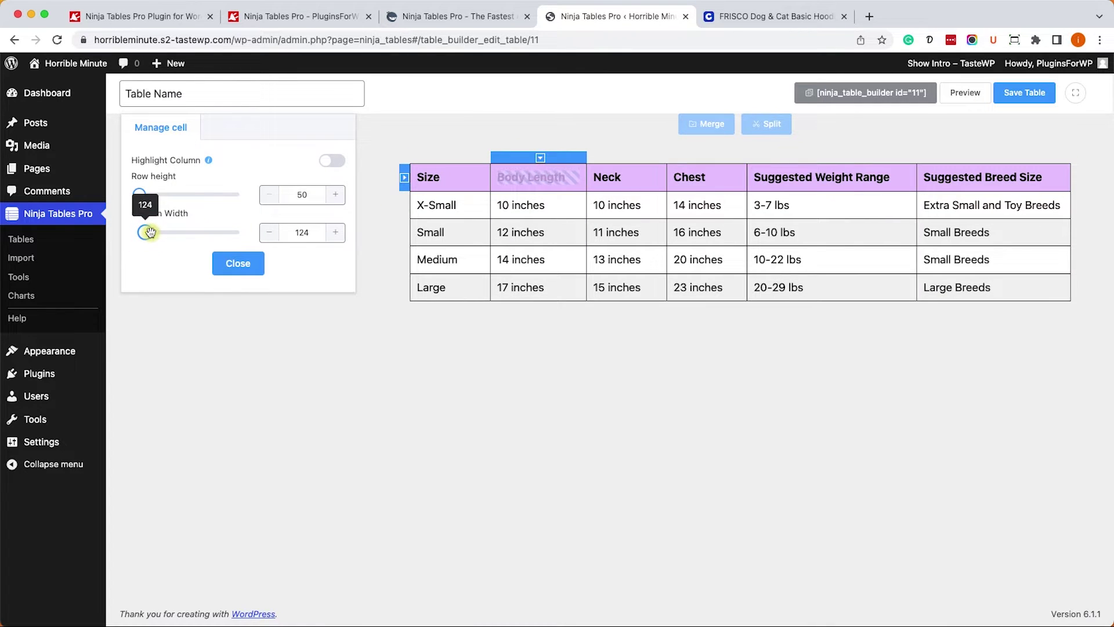
pyautogui.click(247, 263)
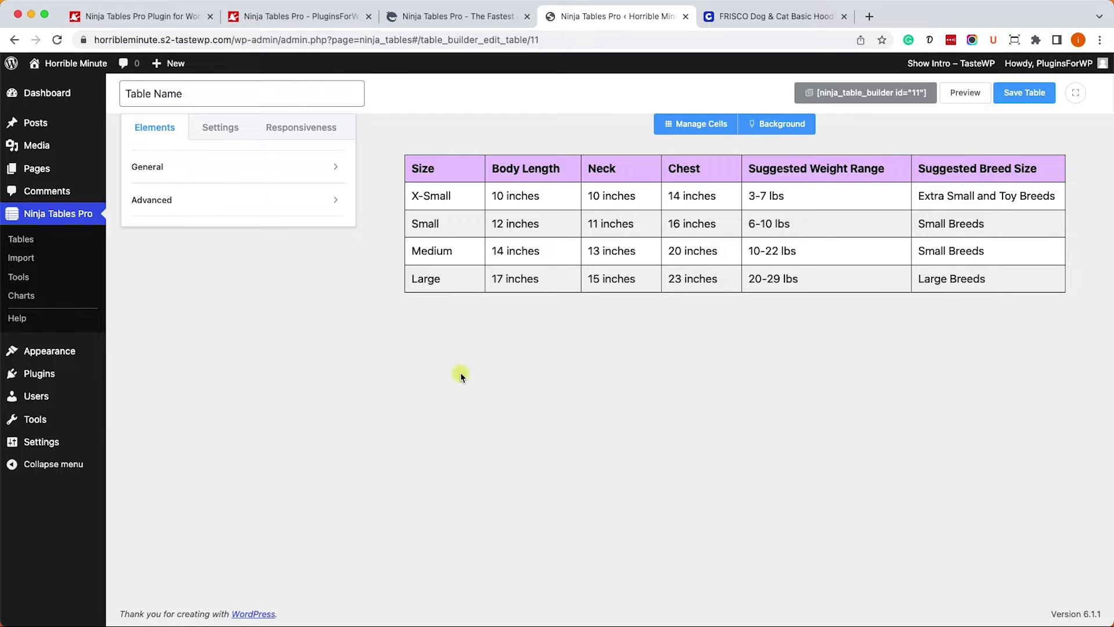
# Step: Give the Size column's body cells a pale pink #FFC4C4 background
pyautogui.click(772, 125)
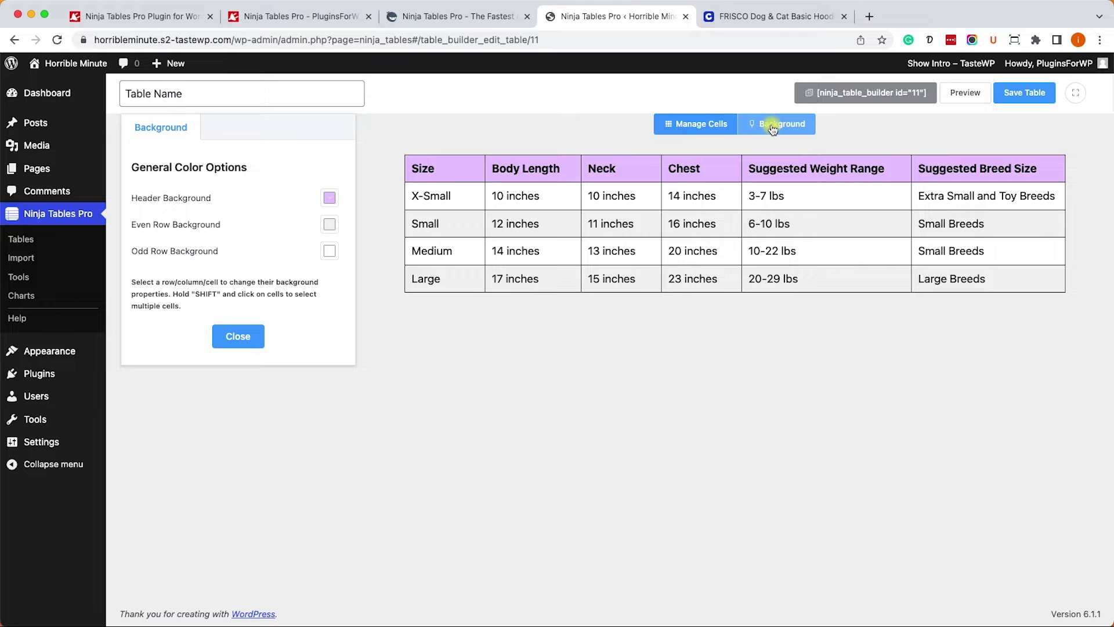
pyautogui.click(436, 157)
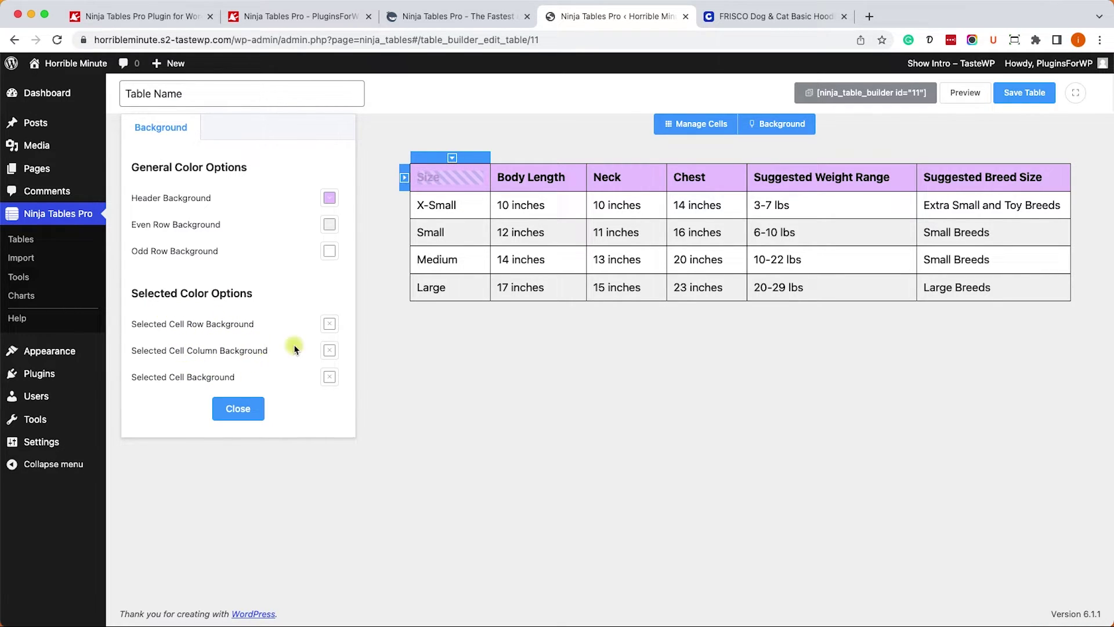
pyautogui.click(329, 351)
pyautogui.click(325, 369)
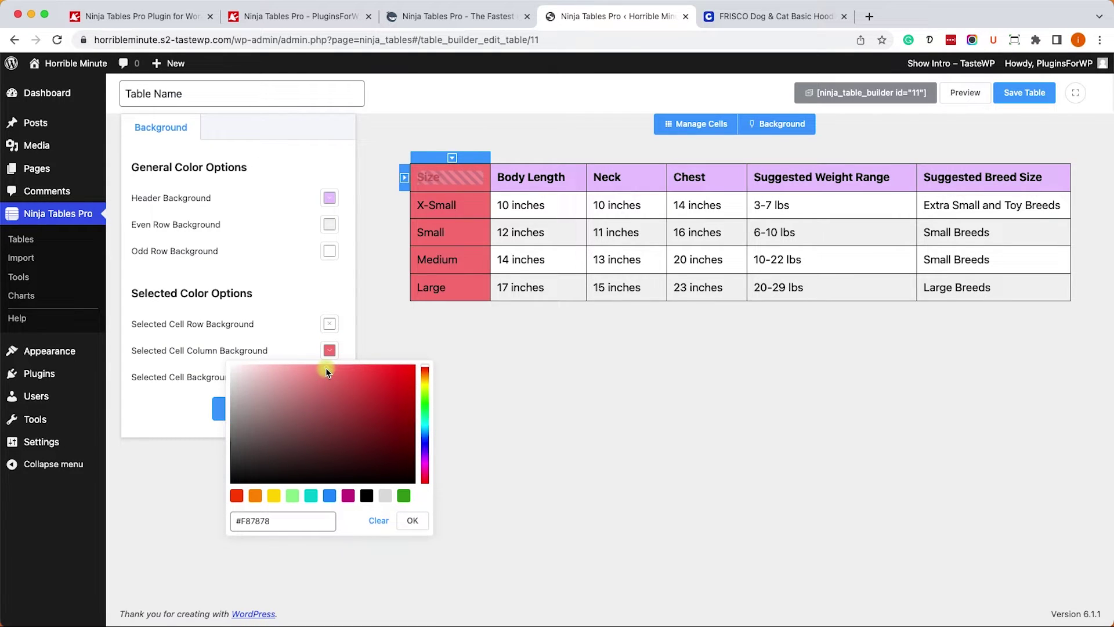
pyautogui.moveTo(325, 369); pyautogui.dragTo(272, 362)
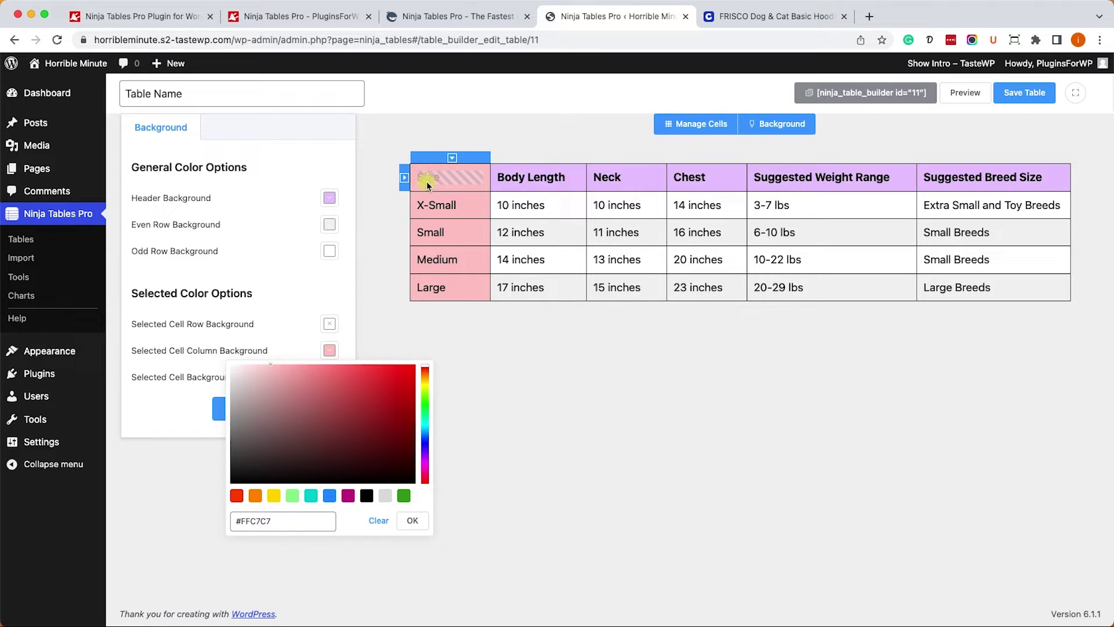
pyautogui.click(461, 177)
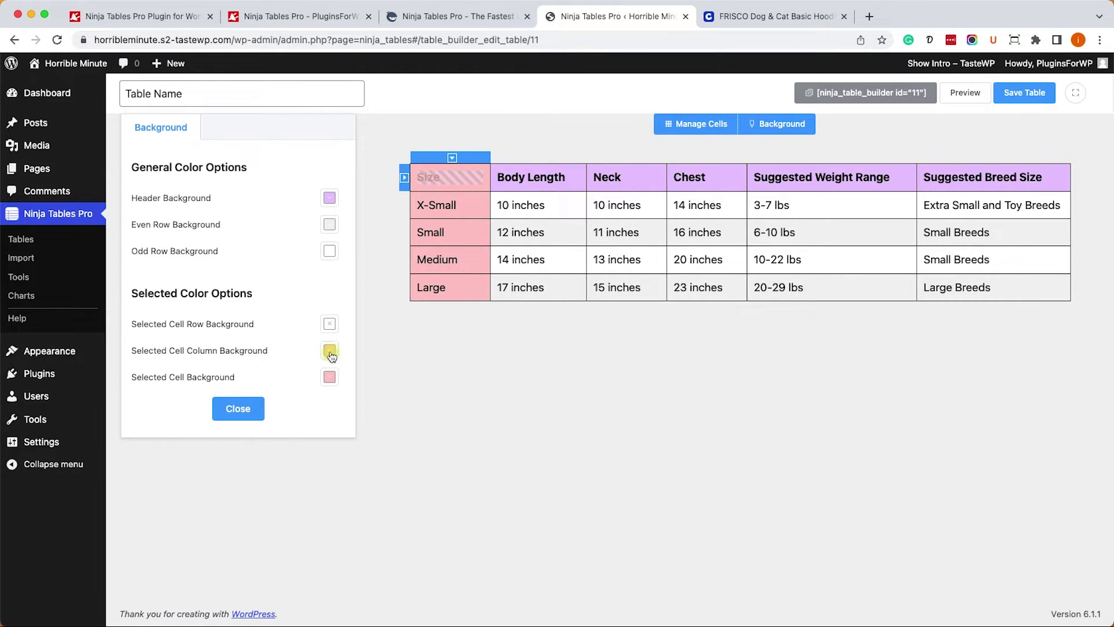
# Step: Set the Size header cell background to light purple to match the other headers
pyautogui.click(331, 376)
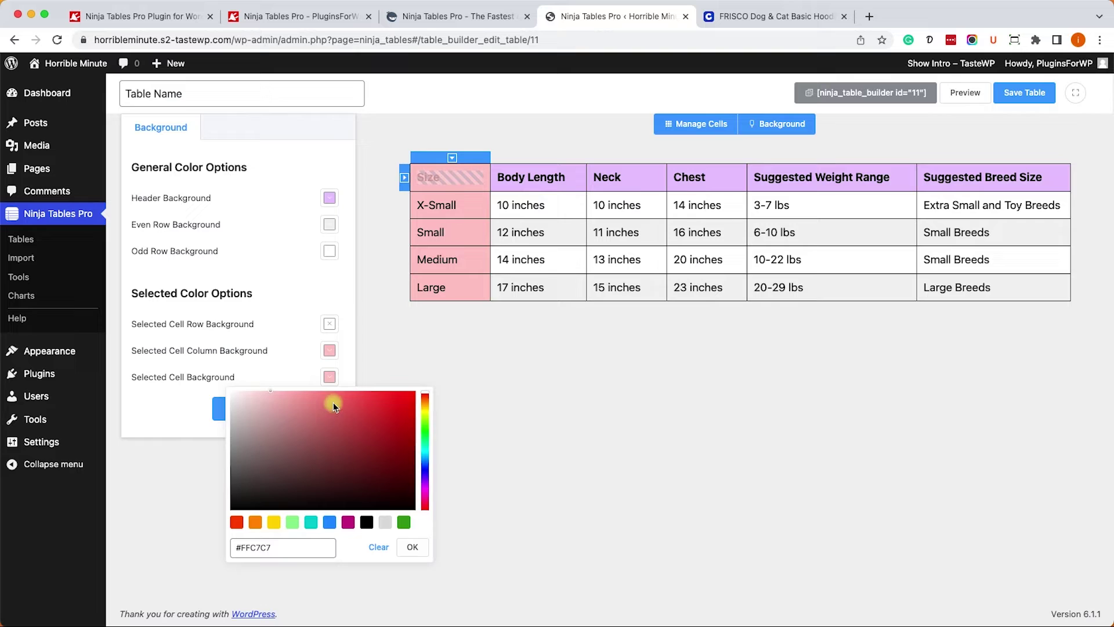
pyautogui.click(425, 487)
pyautogui.moveTo(373, 423); pyautogui.dragTo(280, 384)
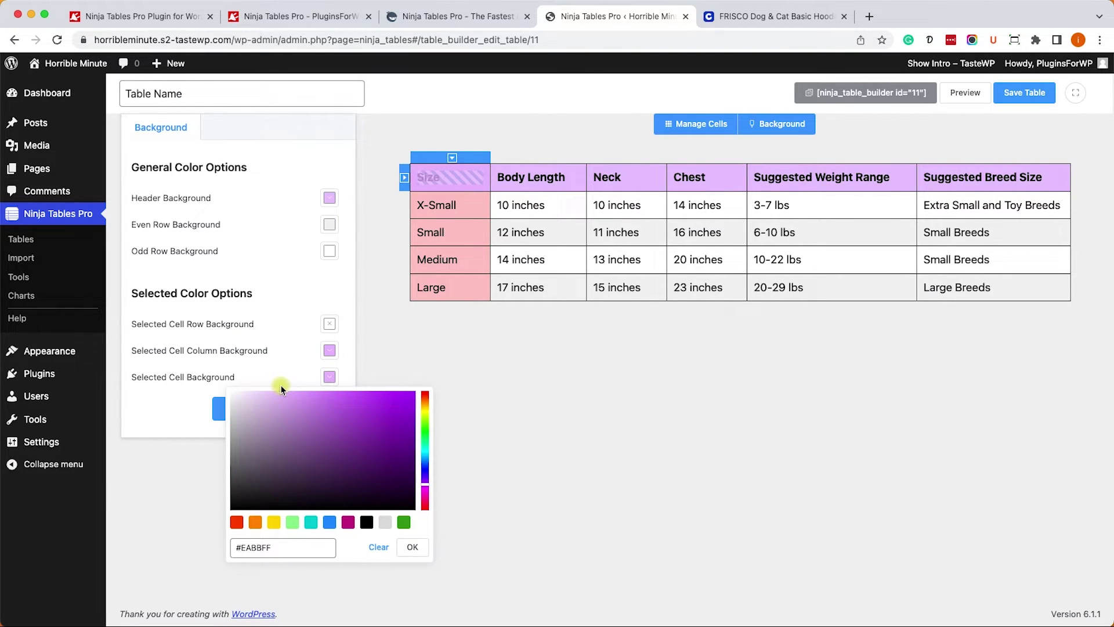
pyautogui.click(378, 365)
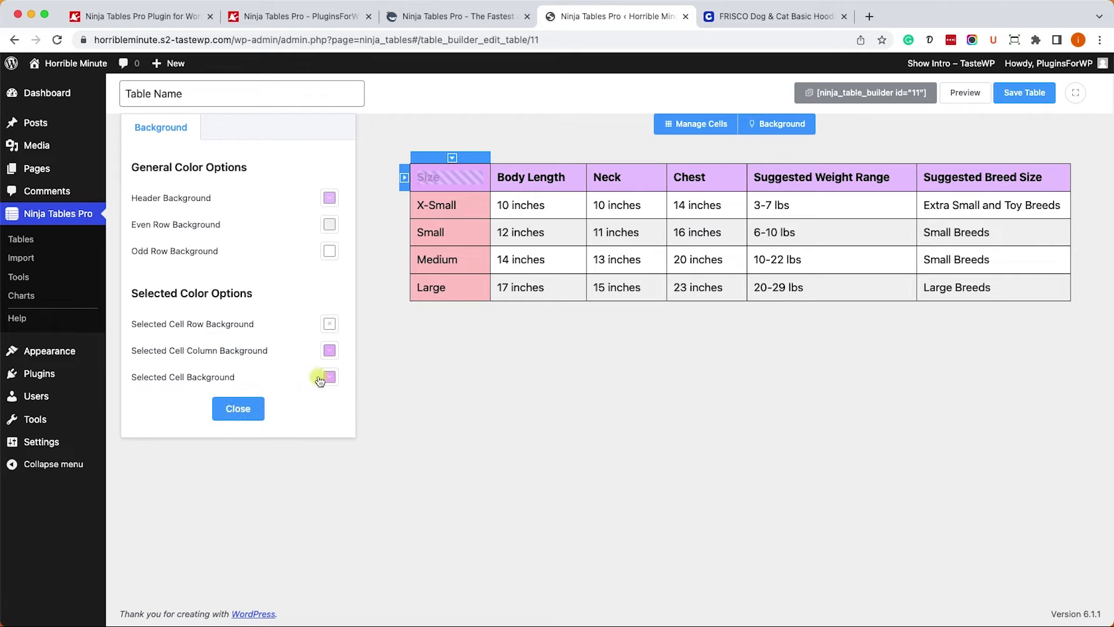
pyautogui.click(256, 409)
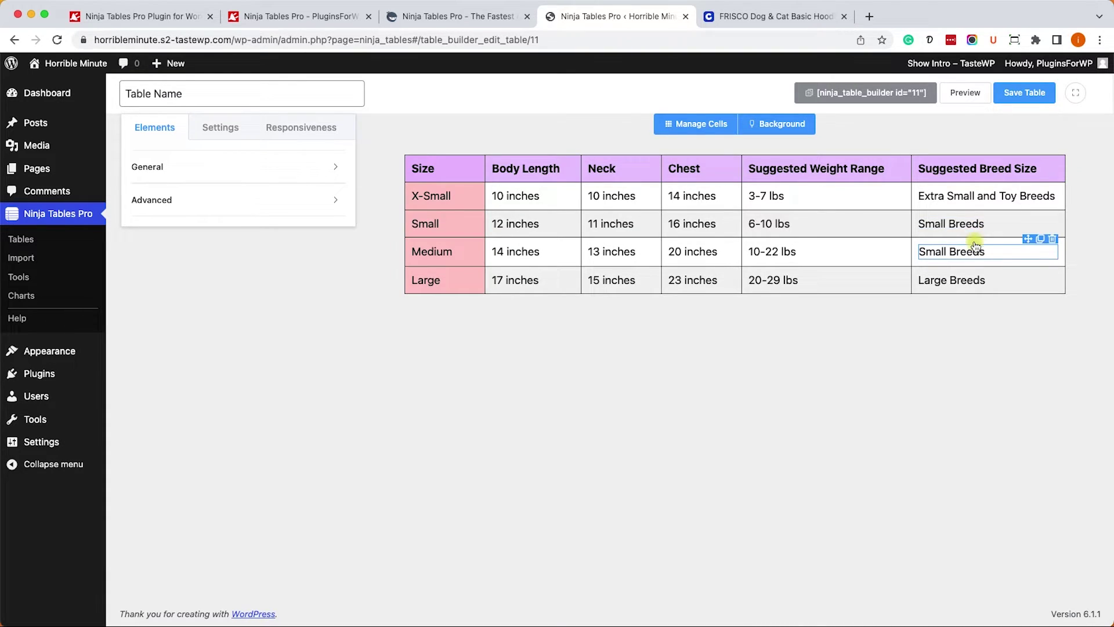
# Step: Merge the Small and Medium rows' Small Breeds cells and delete the duplicate 'Small Breeds' text
pyautogui.click(703, 126)
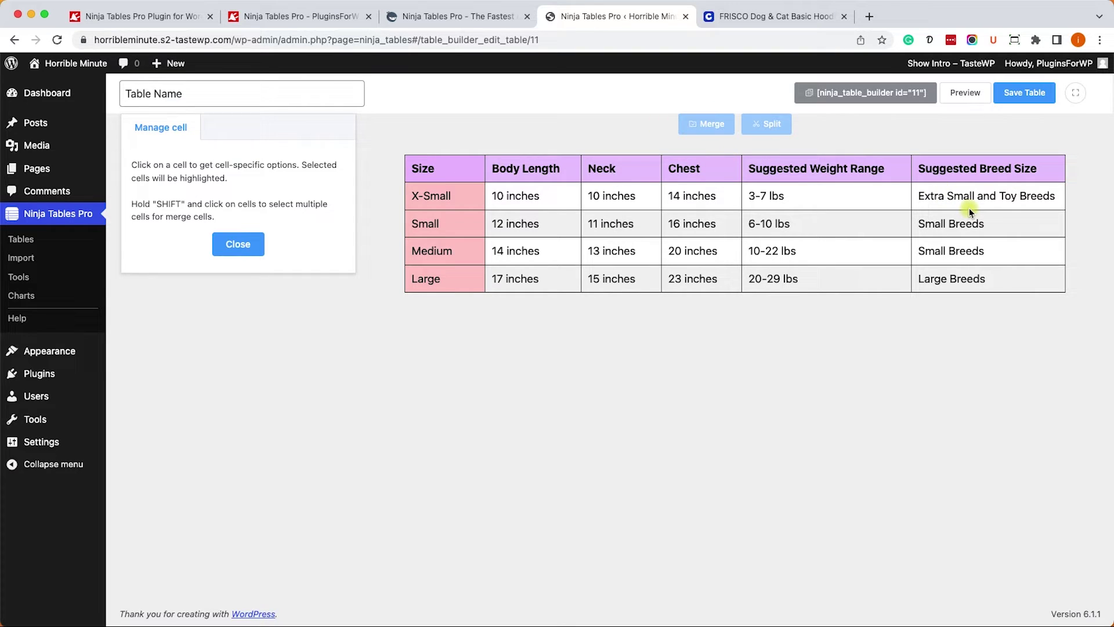
pyautogui.click(999, 224)
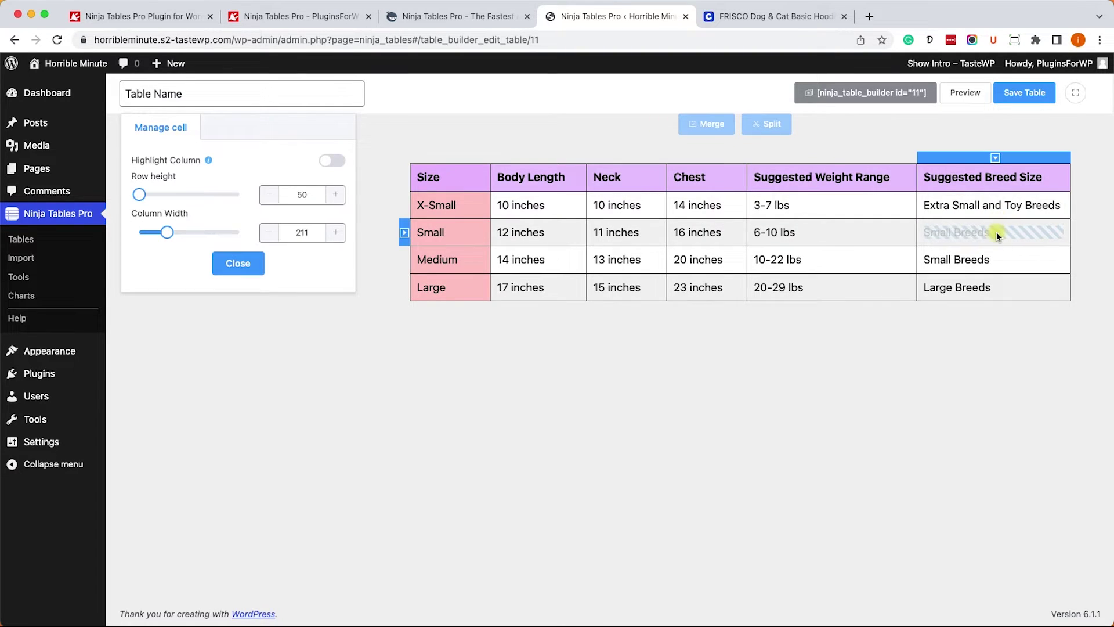
pyautogui.keyDown('shift'); pyautogui.click(1016, 256); pyautogui.keyUp('shift')
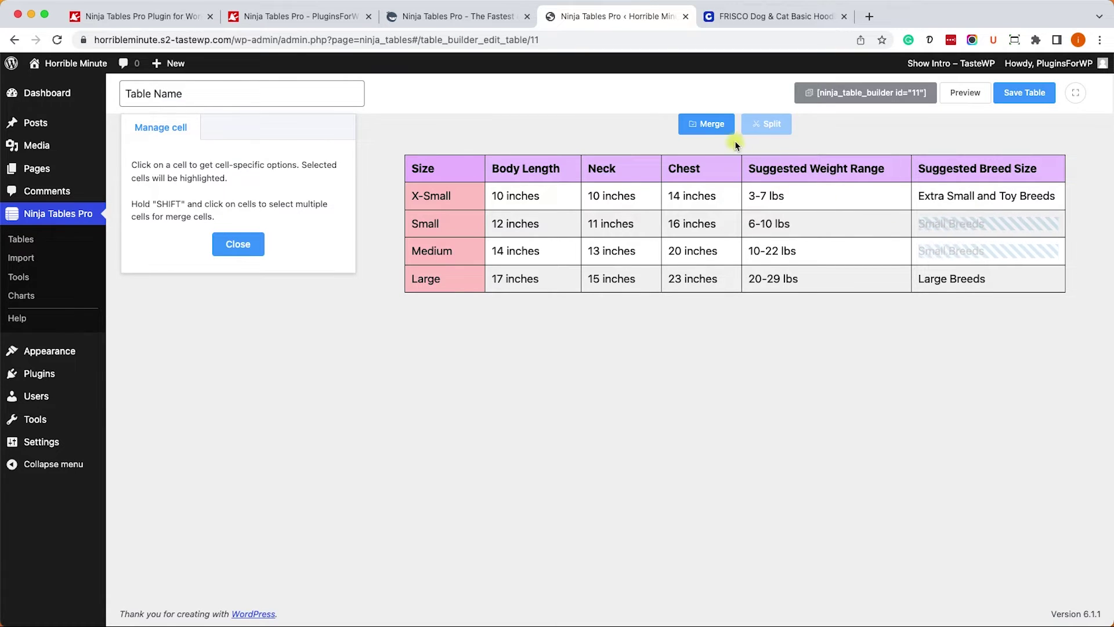
pyautogui.click(709, 126)
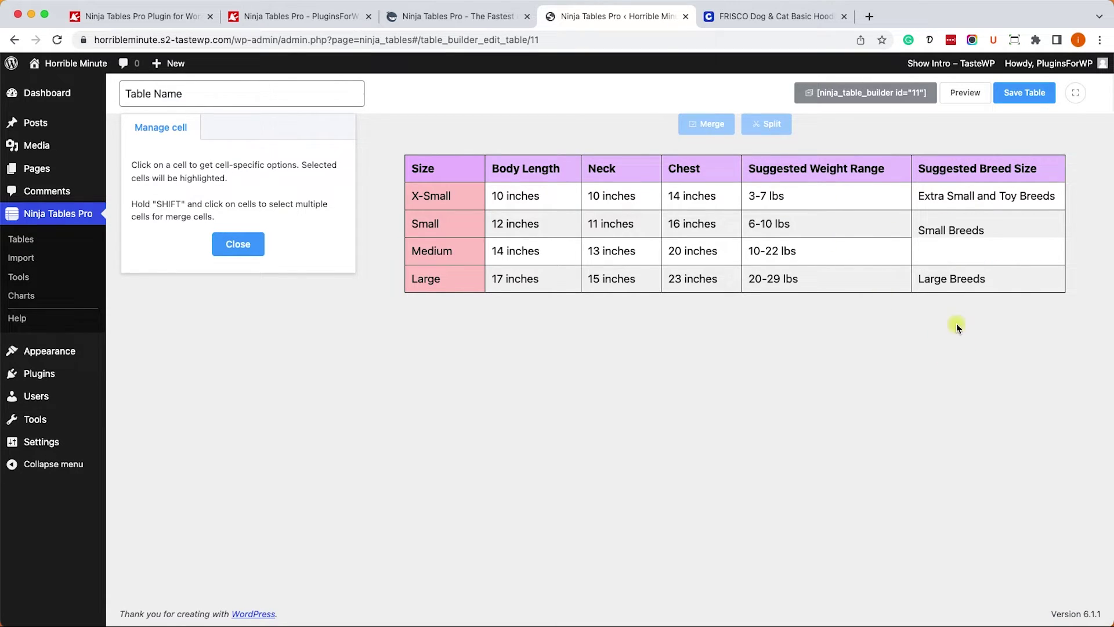
pyautogui.click(961, 233)
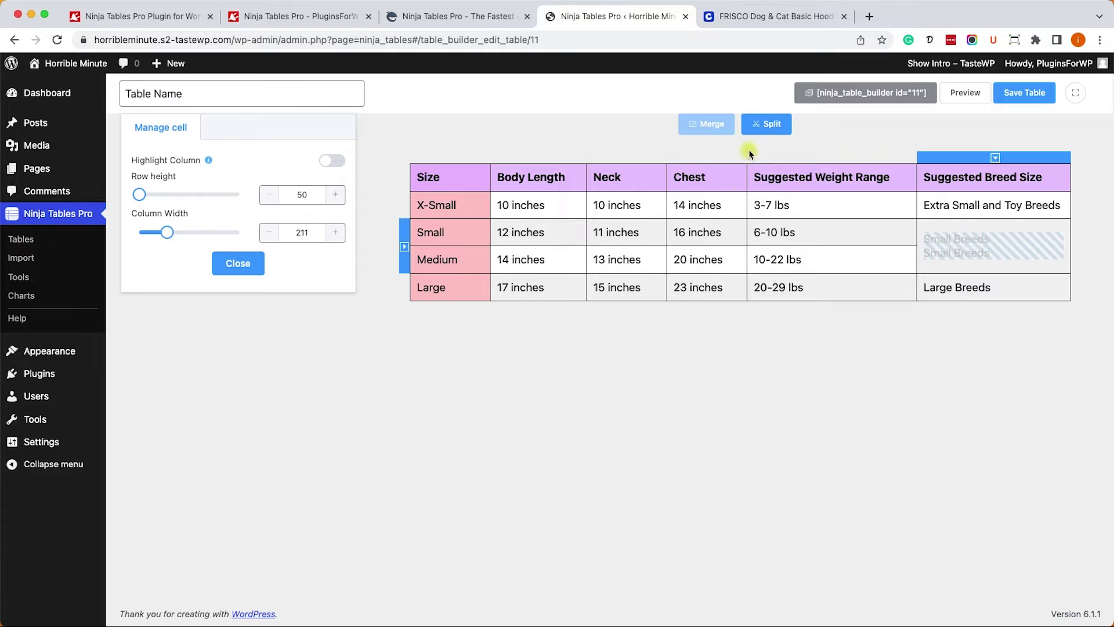
pyautogui.click(237, 262)
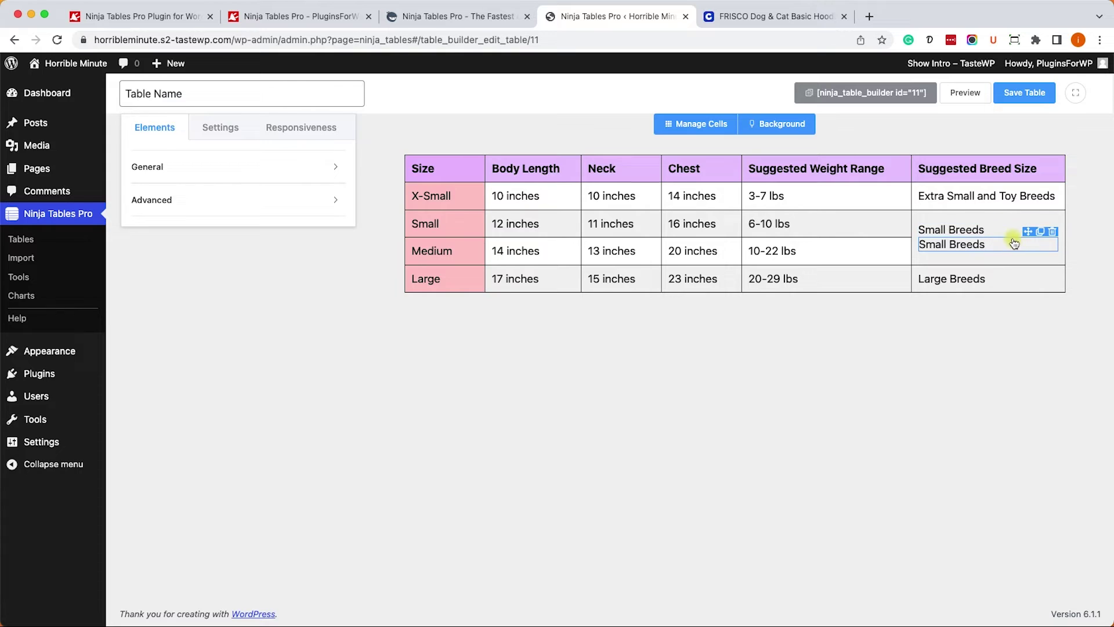
pyautogui.click(1052, 233)
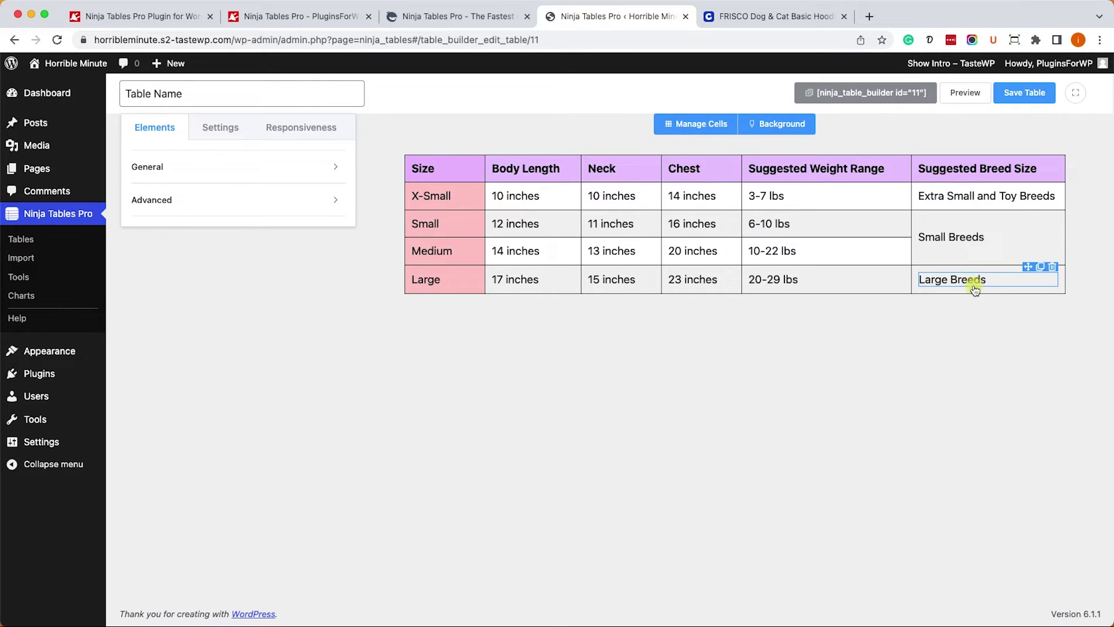
# Step: Add an image to the Extra Small and Toy cell, replaced with the small dog silhouette
pyautogui.click(175, 163)
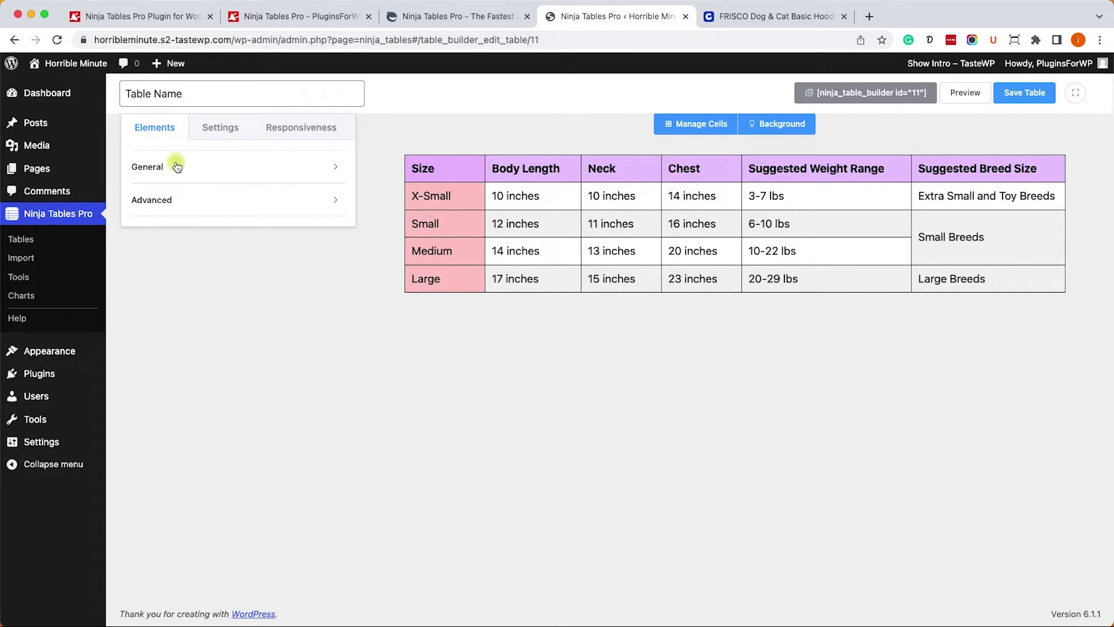
pyautogui.moveTo(293, 338); pyautogui.dragTo(977, 212)
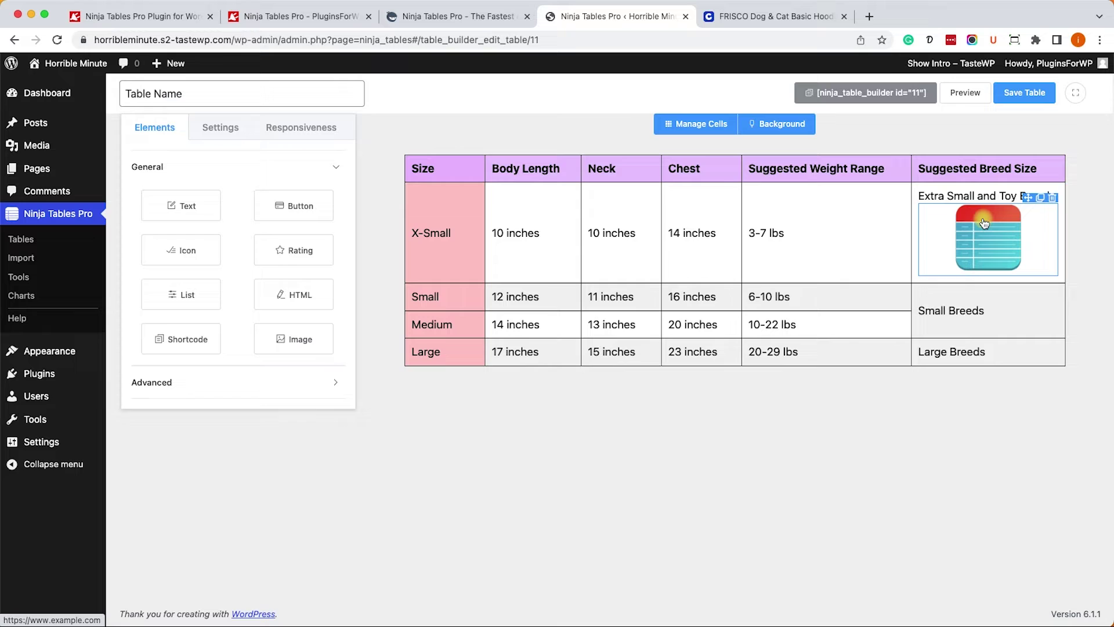
pyautogui.click(984, 223)
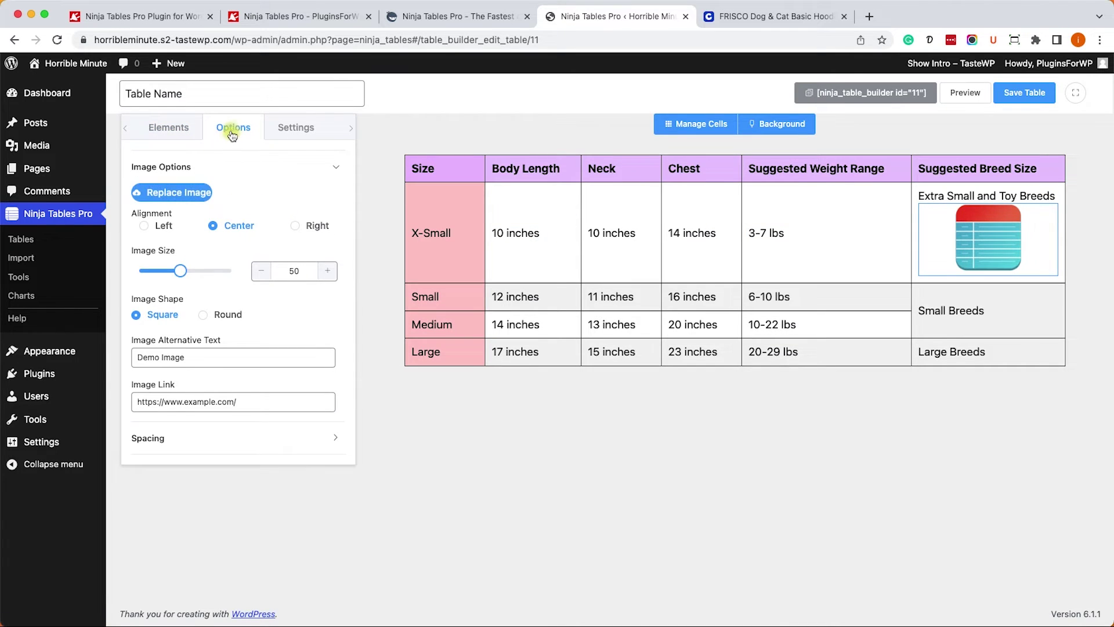
pyautogui.click(187, 192)
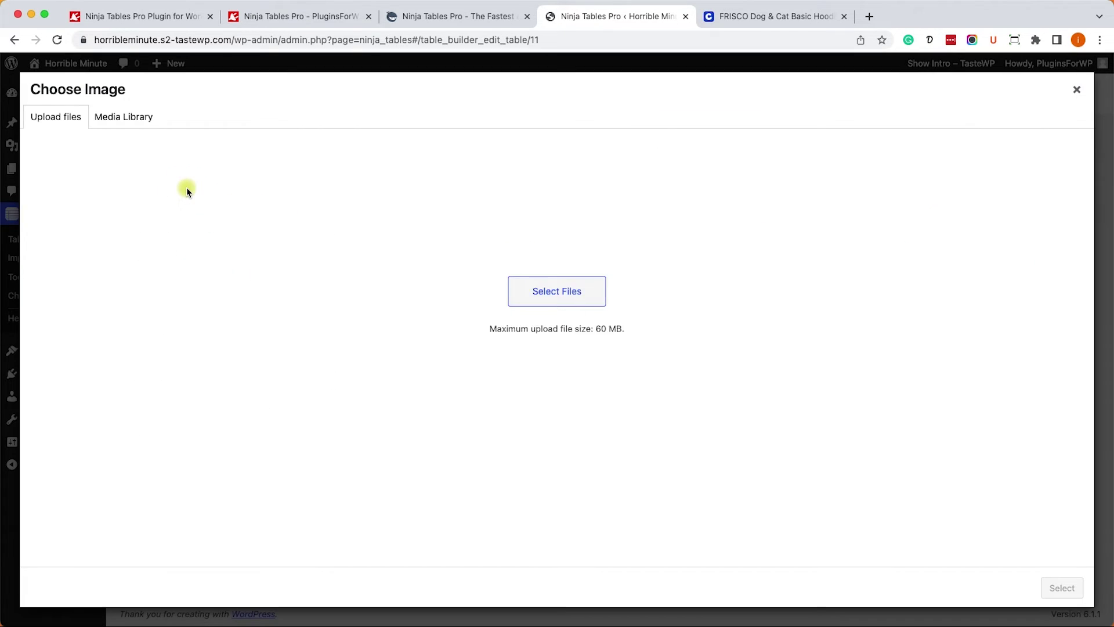
pyautogui.click(140, 125)
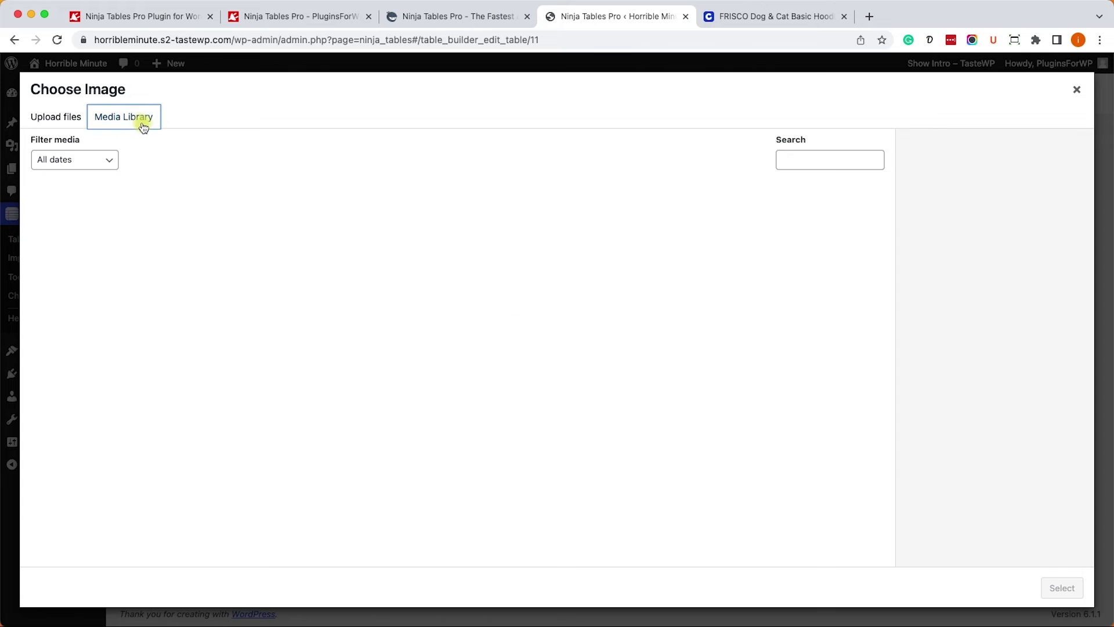
pyautogui.click(110, 185)
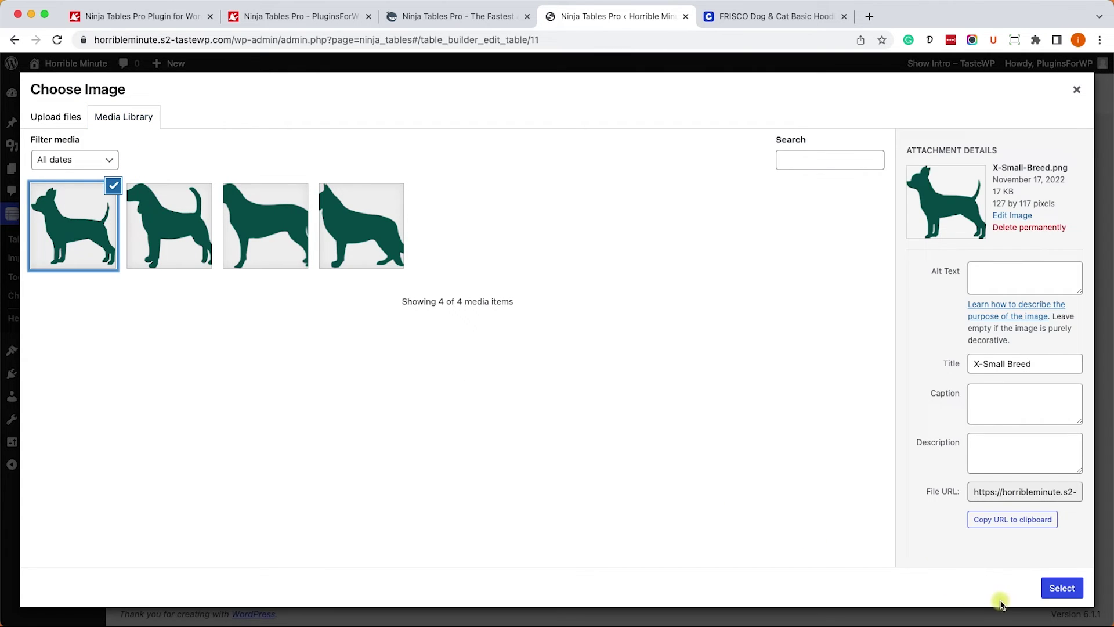
pyautogui.click(1062, 588)
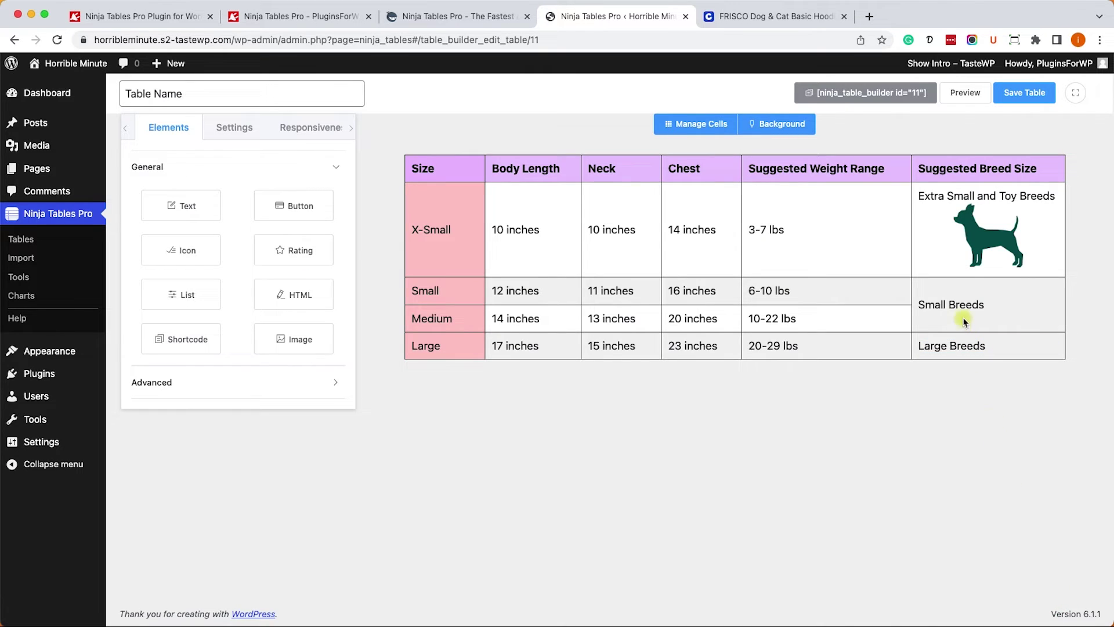
# Step: Copy the image into the Small Breeds cell and swap in the second dog silhouette
pyautogui.click(1041, 198)
pyautogui.moveTo(1029, 201); pyautogui.dragTo(987, 348)
pyautogui.click(200, 192)
pyautogui.click(193, 199)
pyautogui.click(1062, 588)
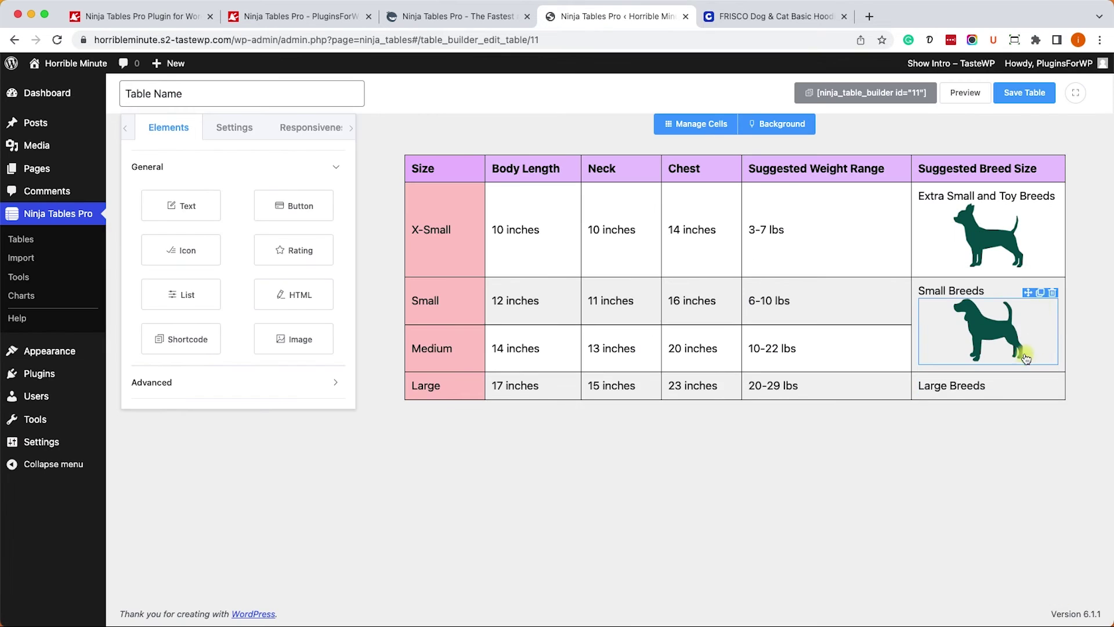
# Step: Copy the image into the Large Breeds cell and swap in the third dog silhouette
pyautogui.click(1040, 292)
pyautogui.moveTo(1027, 293); pyautogui.dragTo(986, 412)
pyautogui.click(179, 187)
pyautogui.click(242, 219)
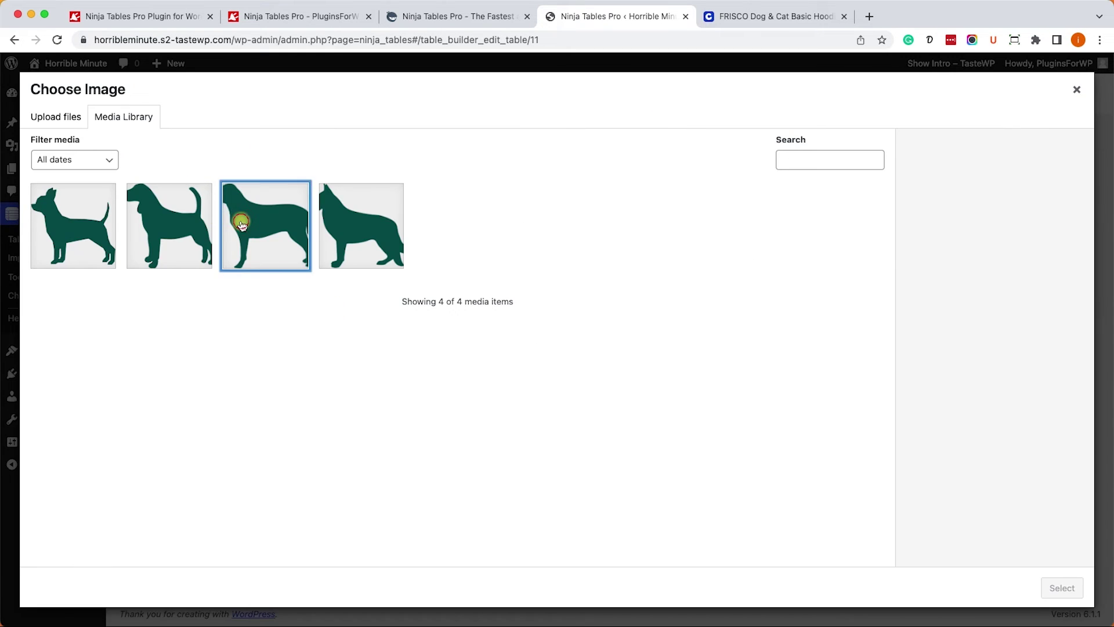
pyautogui.click(1056, 586)
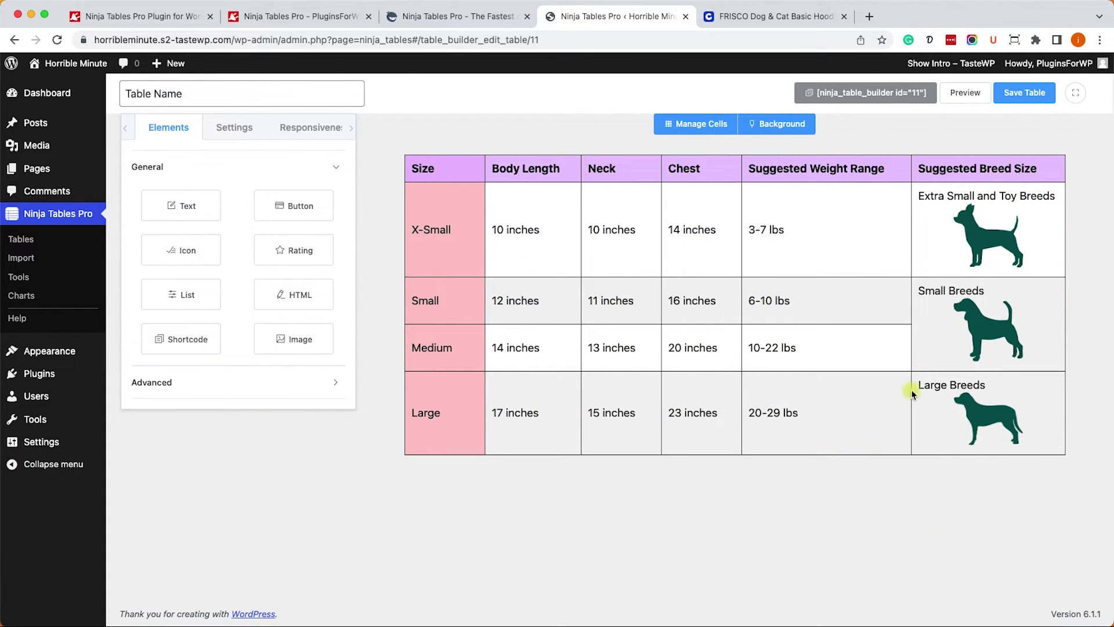
# Step: Save the table, copy its shortcode, and open Sample Page in the editor
pyautogui.click(1025, 98)
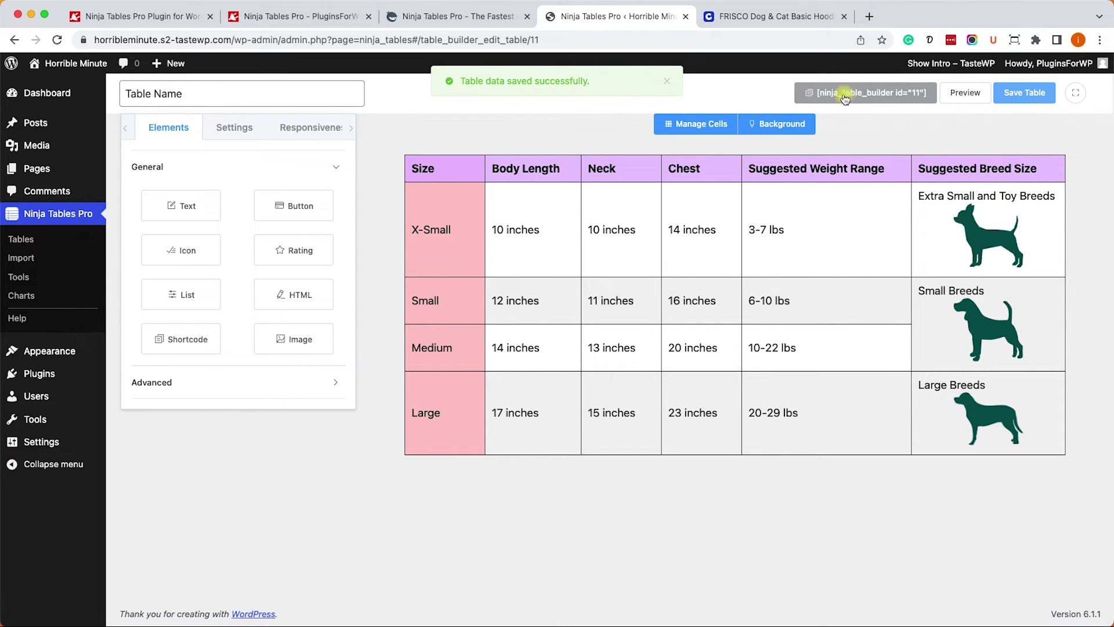
pyautogui.click(880, 96)
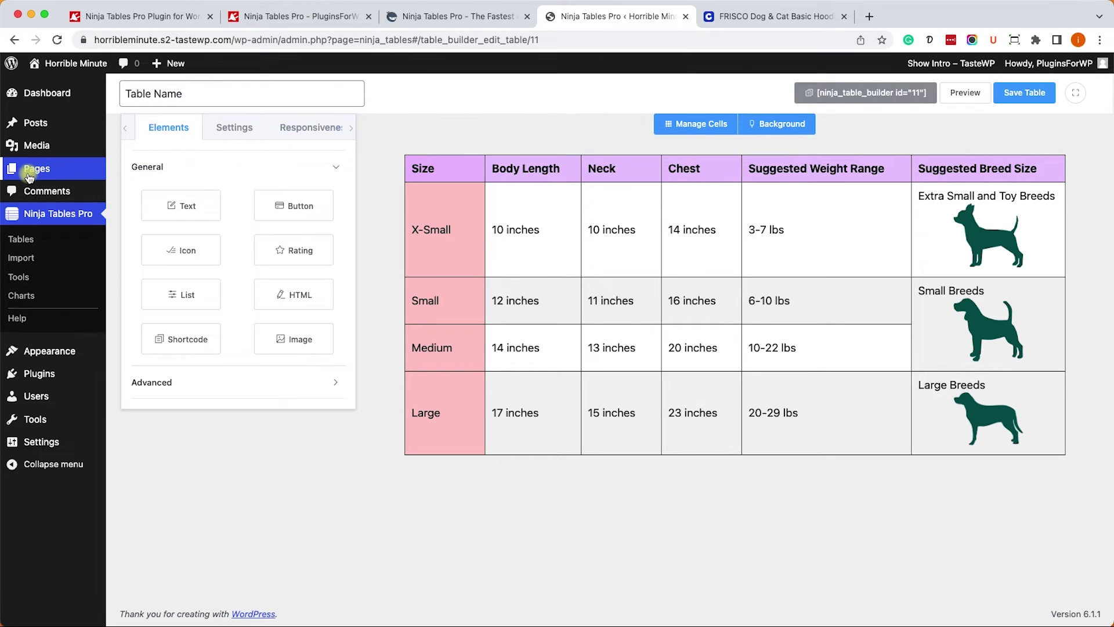
pyautogui.moveTo(35, 168)
pyautogui.keyDown('super'); pyautogui.click(138, 177); pyautogui.keyUp('super')
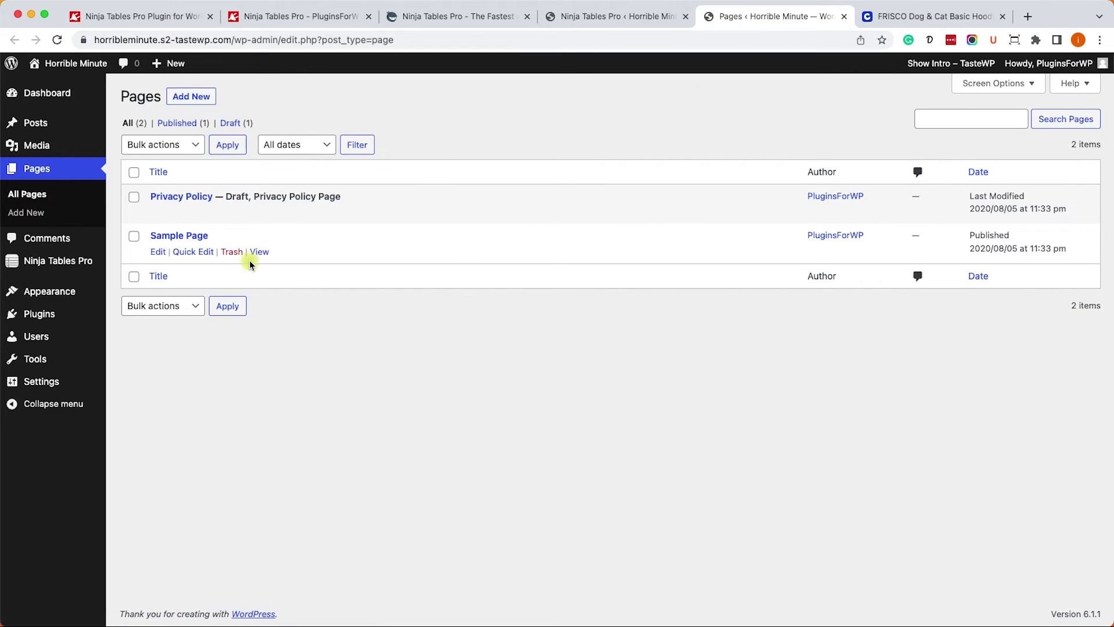
pyautogui.click(158, 253)
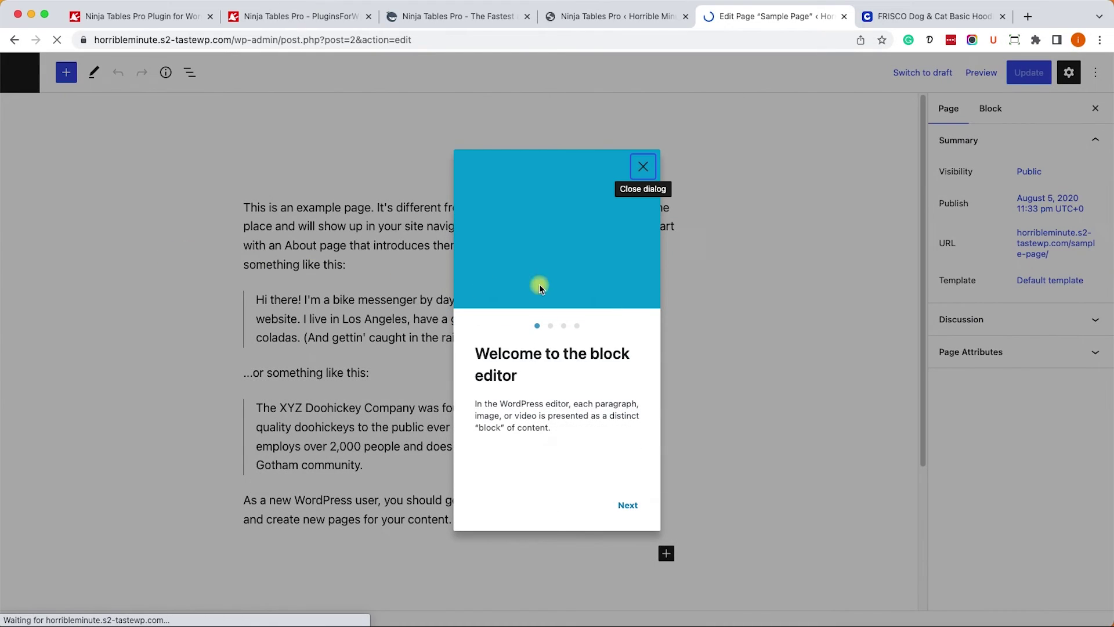
# Step: Add a Shortcode block containing [ninja_table_builder id="11"] and update the page
pyautogui.click(643, 166)
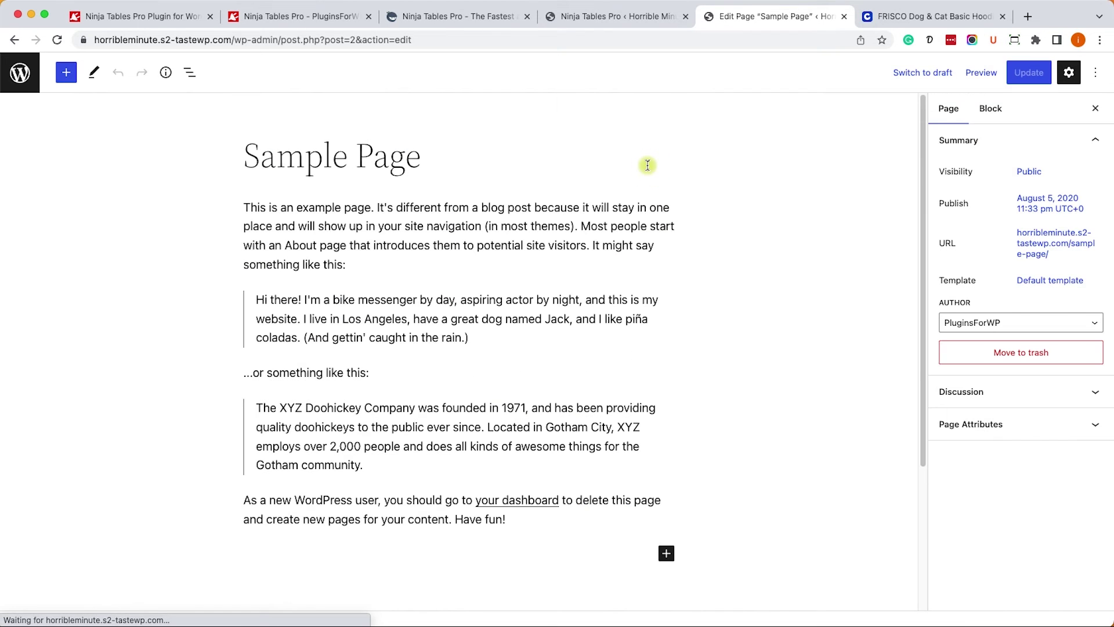
pyautogui.click(68, 75)
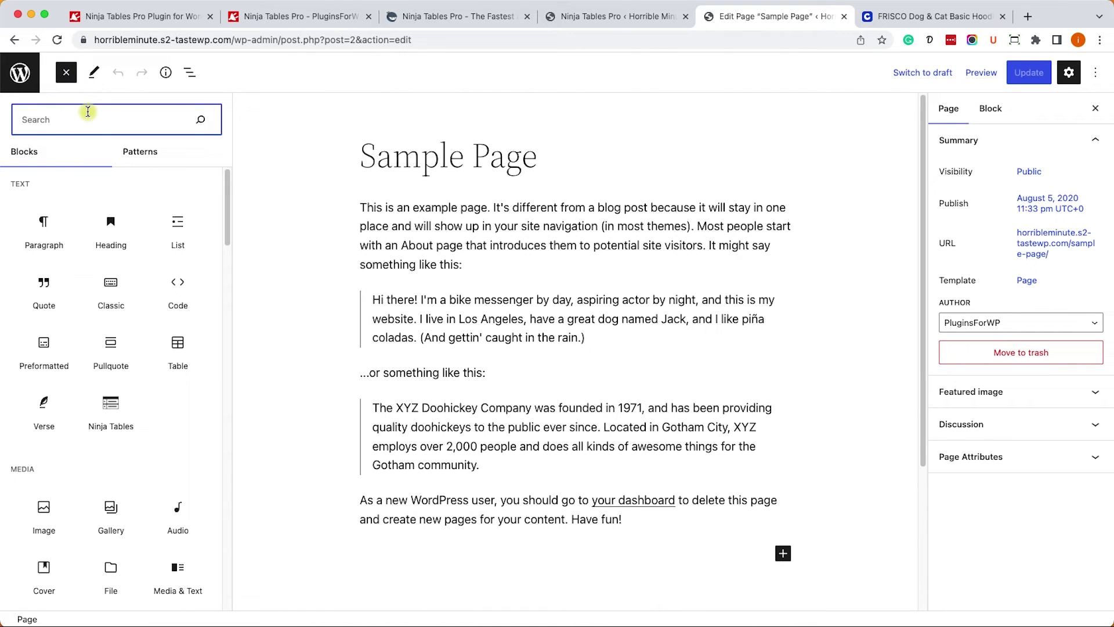
pyautogui.write('short')
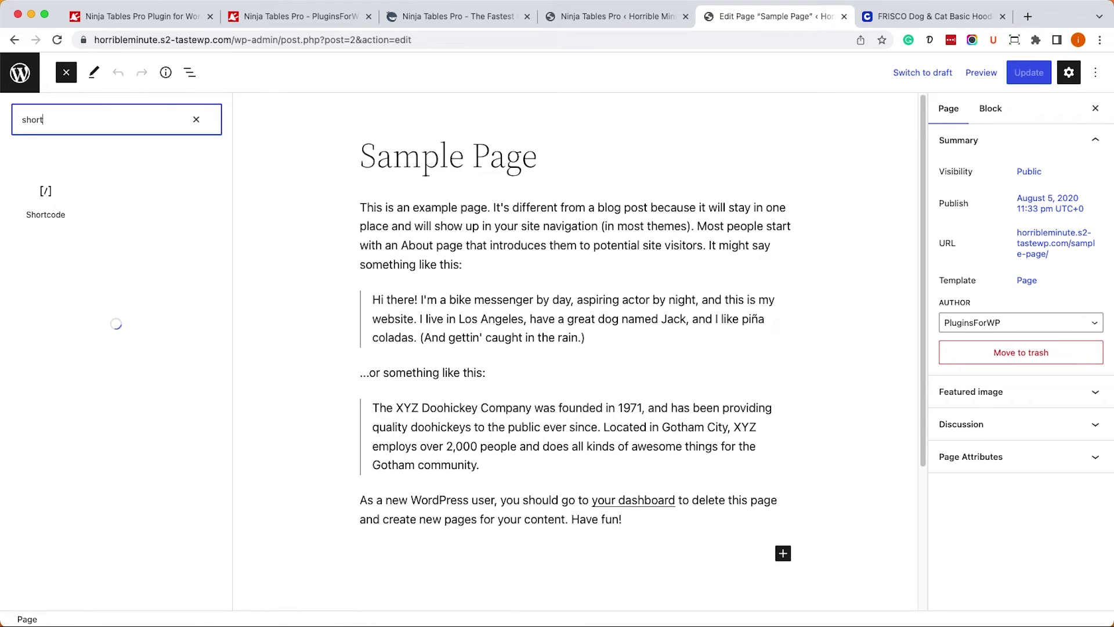
pyautogui.click(46, 197)
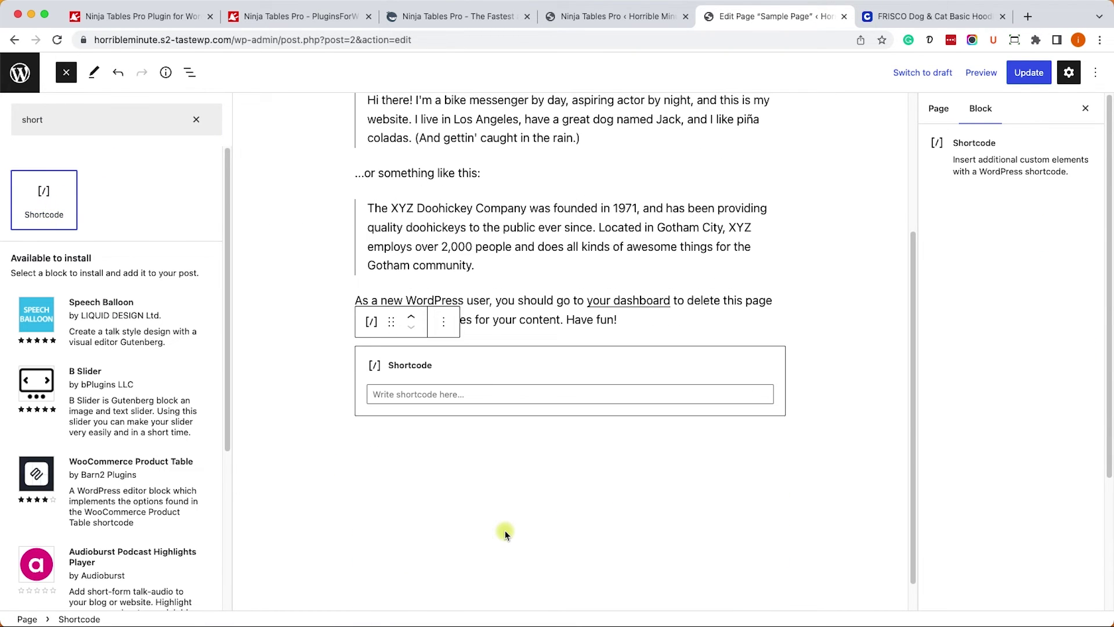
pyautogui.click(448, 394)
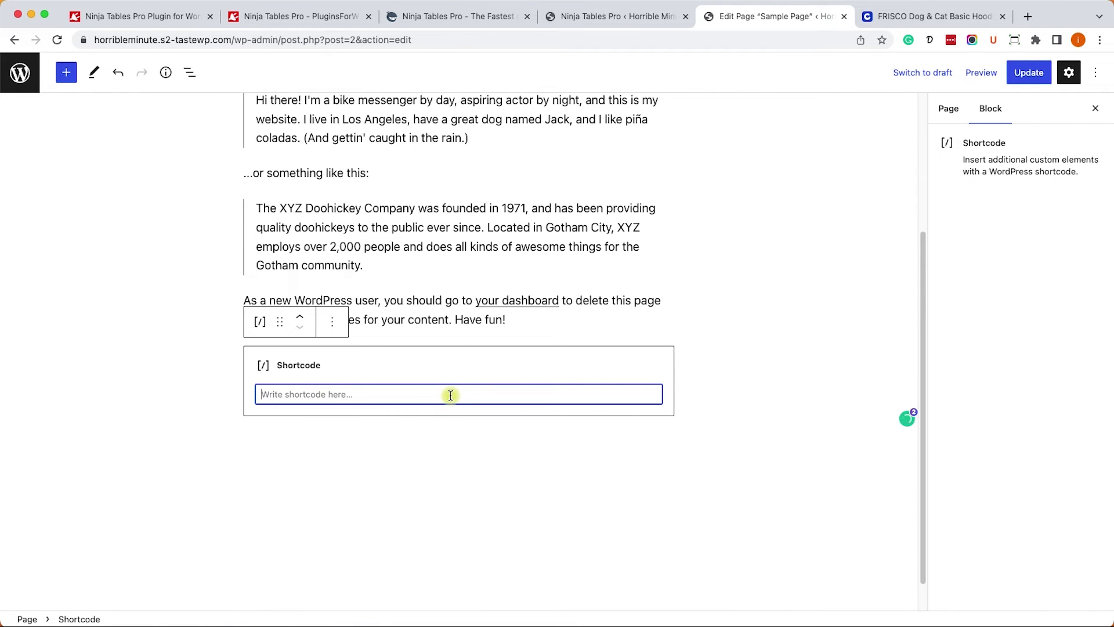
pyautogui.press('super+v')
pyautogui.click(1044, 80)
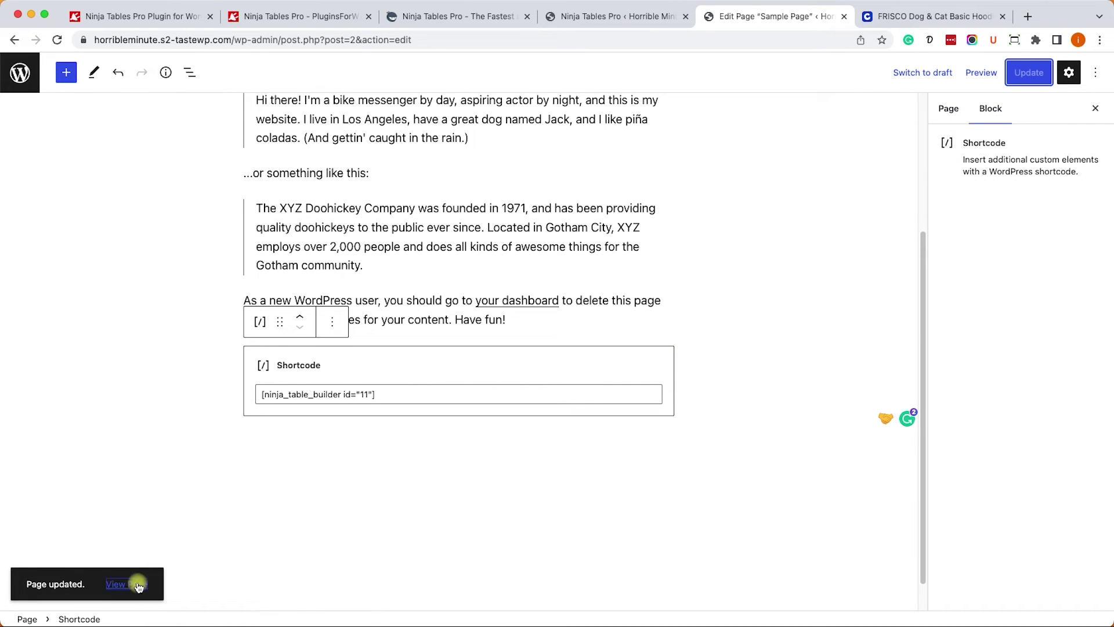
# Step: View the updated Sample Page and scroll down to the dog size chart
pyautogui.click(126, 584)
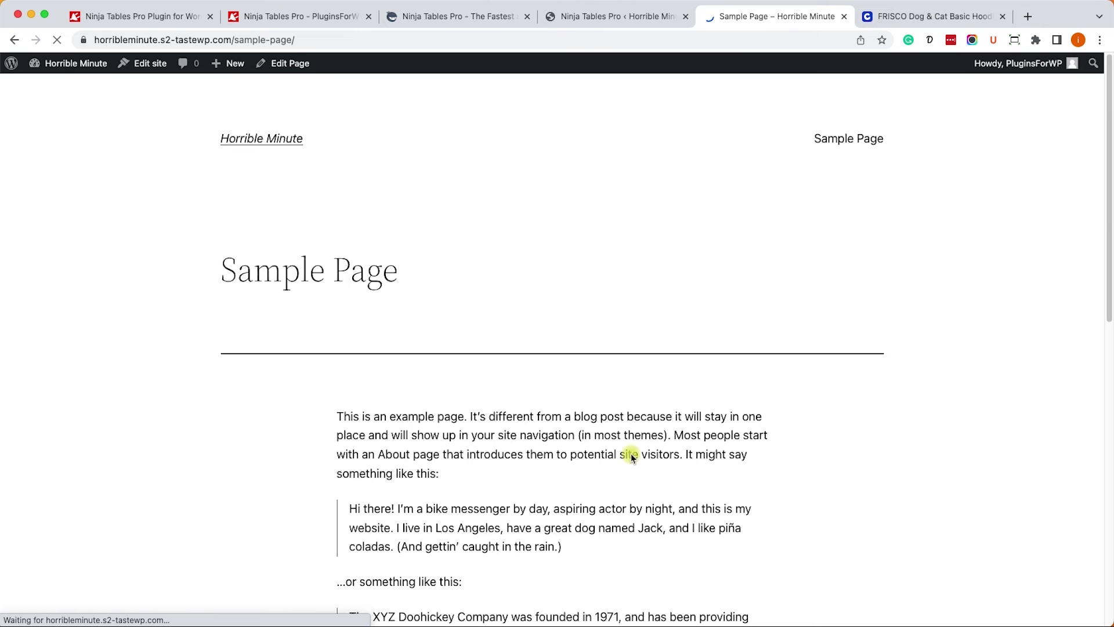
pyautogui.scroll(-10, 631, 454)
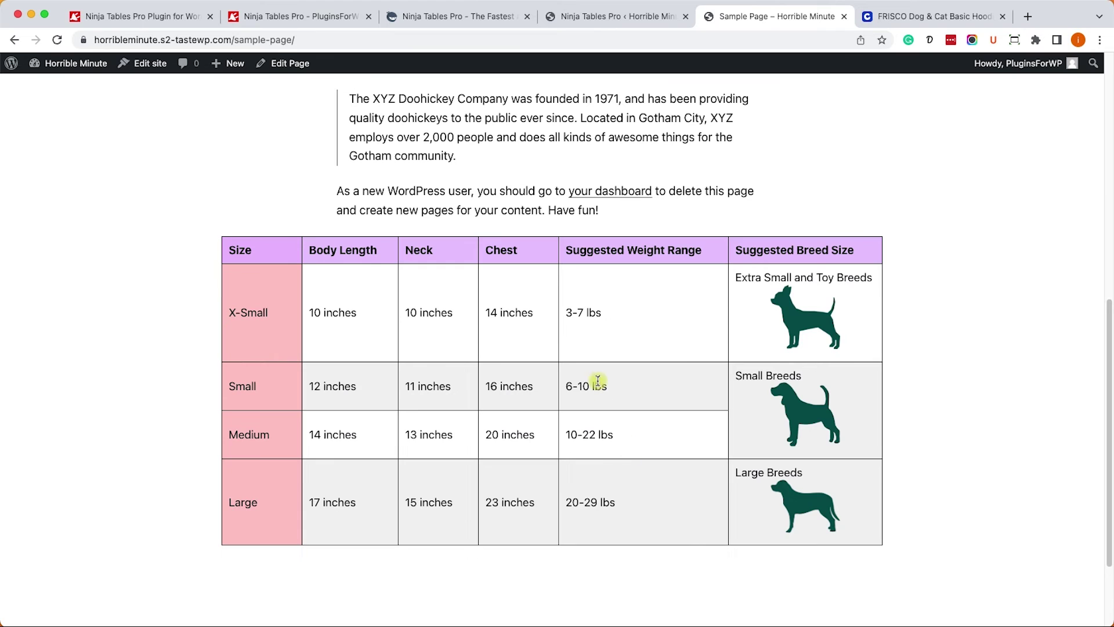
# Step: Delete the Small Breeds dog image, save the table, and return to Sample Page
pyautogui.click(643, 17)
pyautogui.moveTo(981, 328)
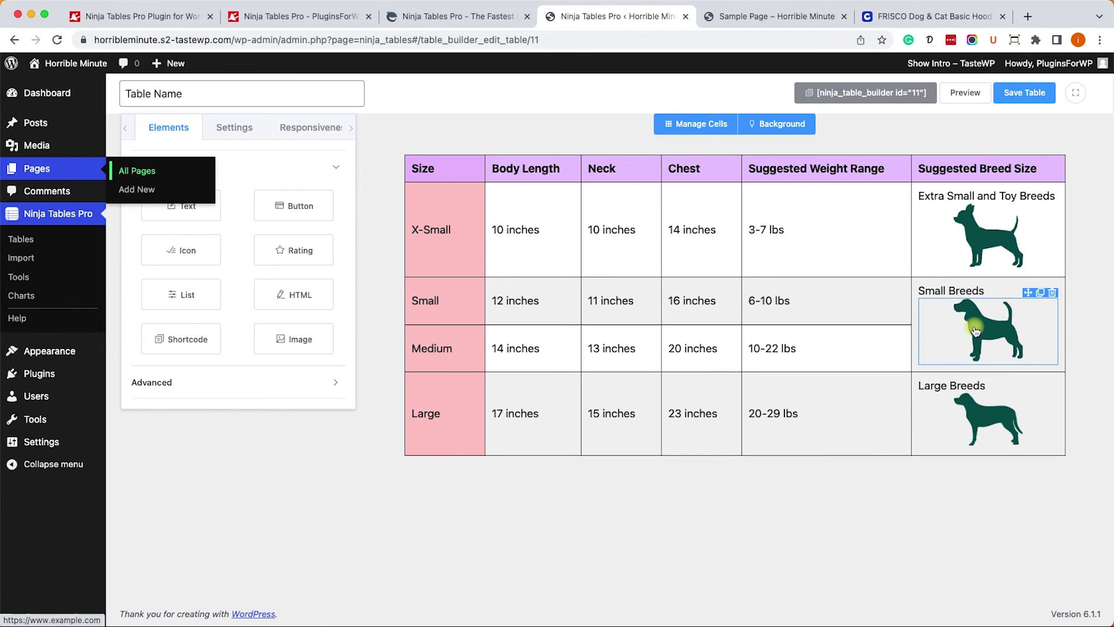
pyautogui.click(1053, 293)
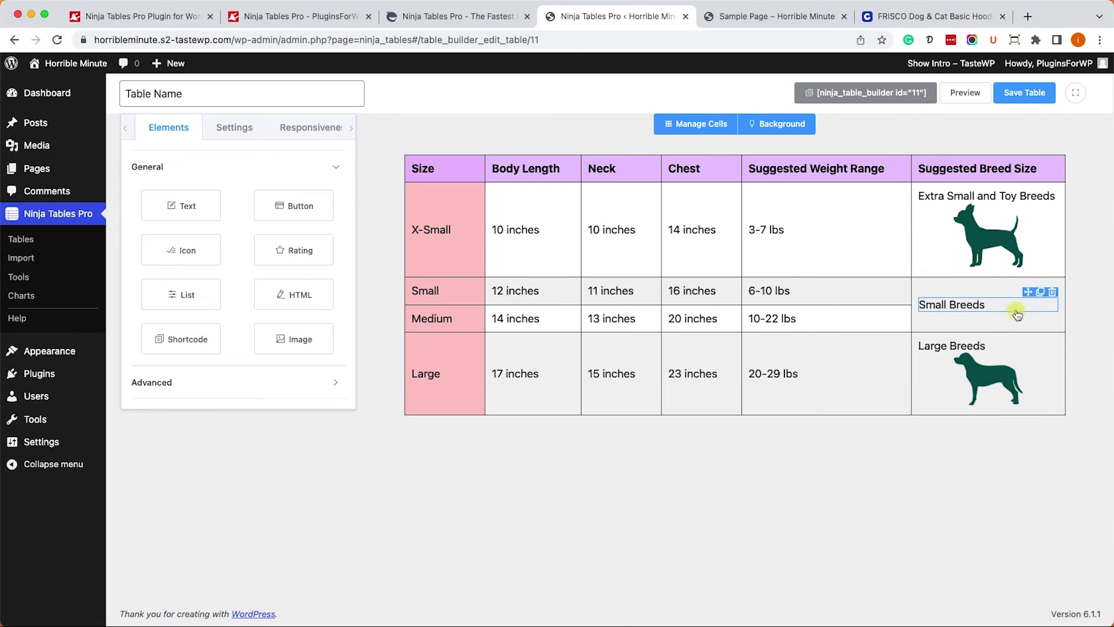
pyautogui.click(1022, 104)
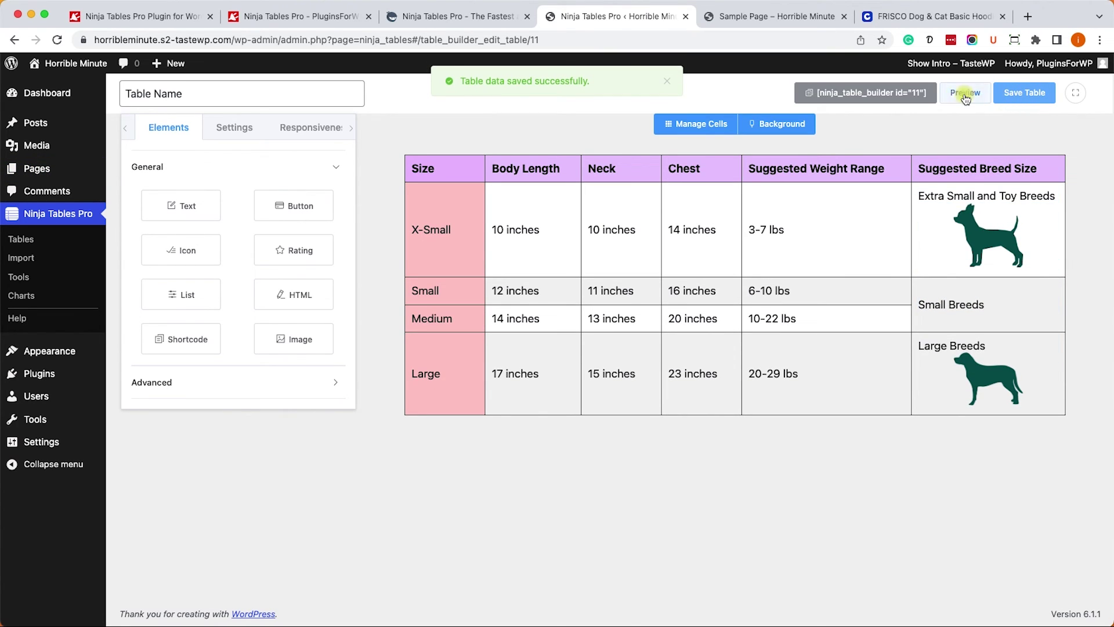
pyautogui.click(779, 16)
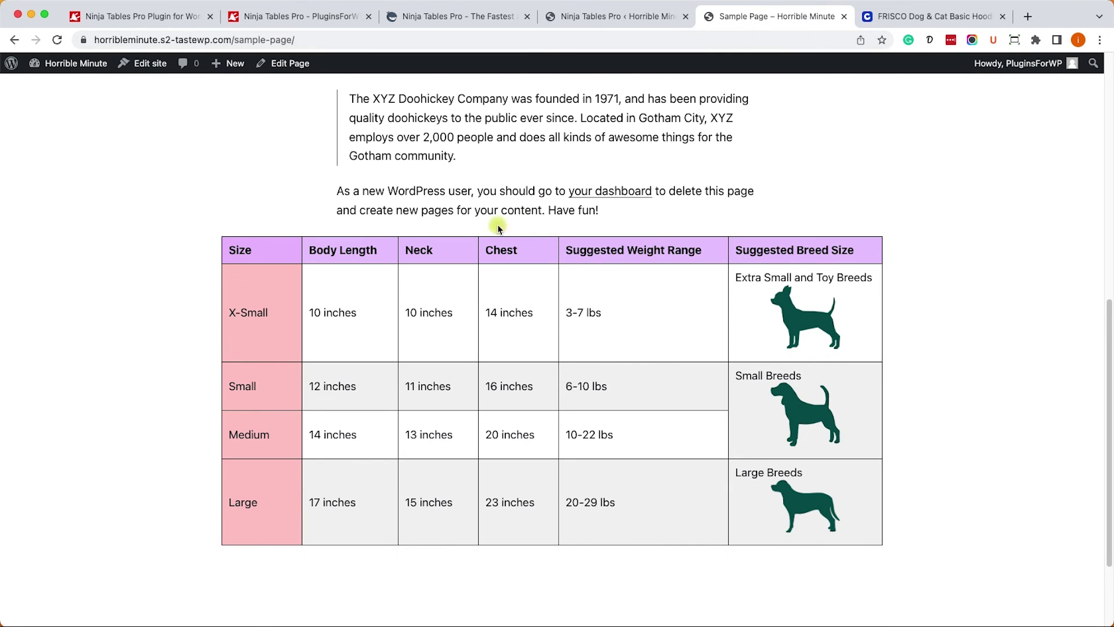
# Step: Reload Sample Page to display the saved size chart
pyautogui.click(57, 39)
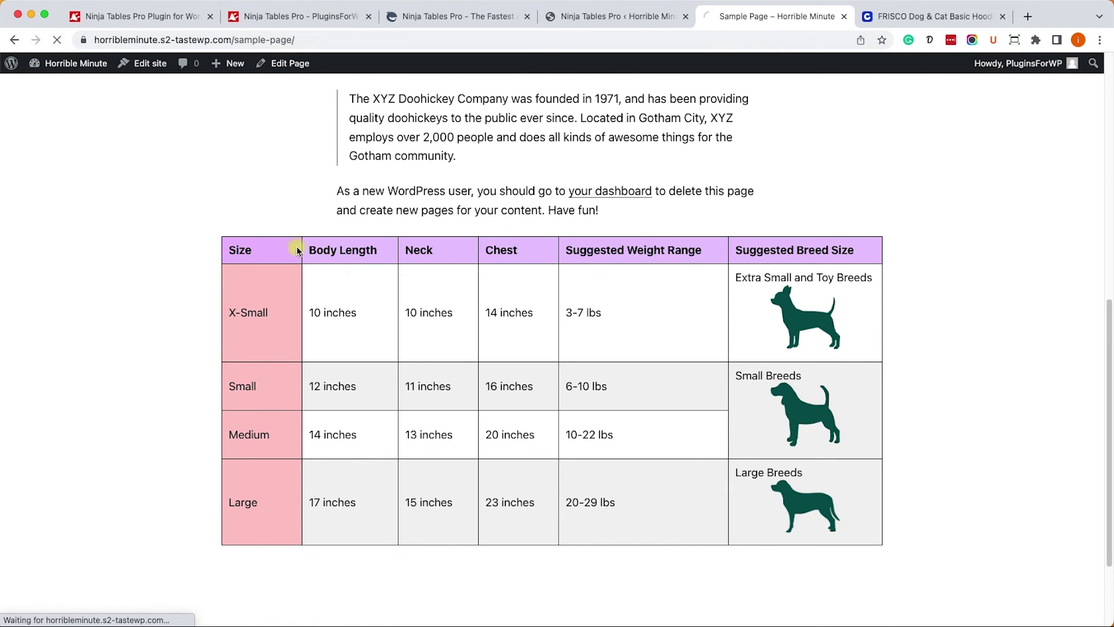